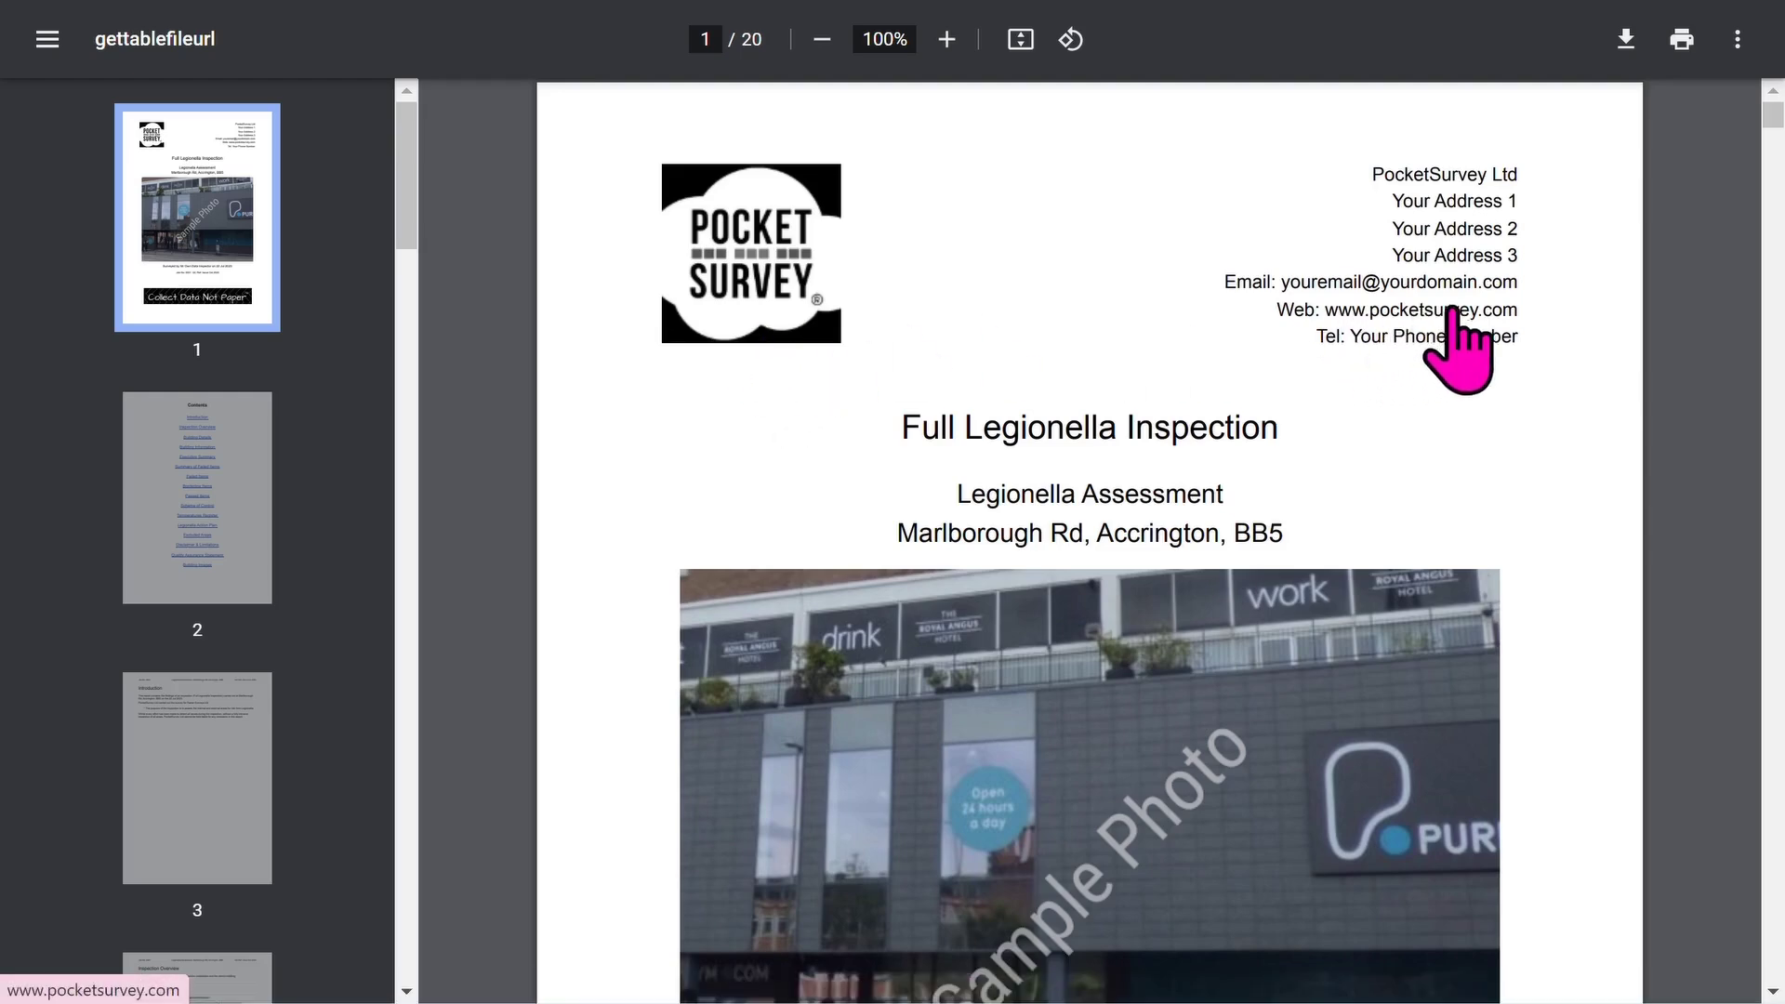
pyautogui.scroll(-3, 1318, 517)
pyautogui.scroll(-2, 1311, 542)
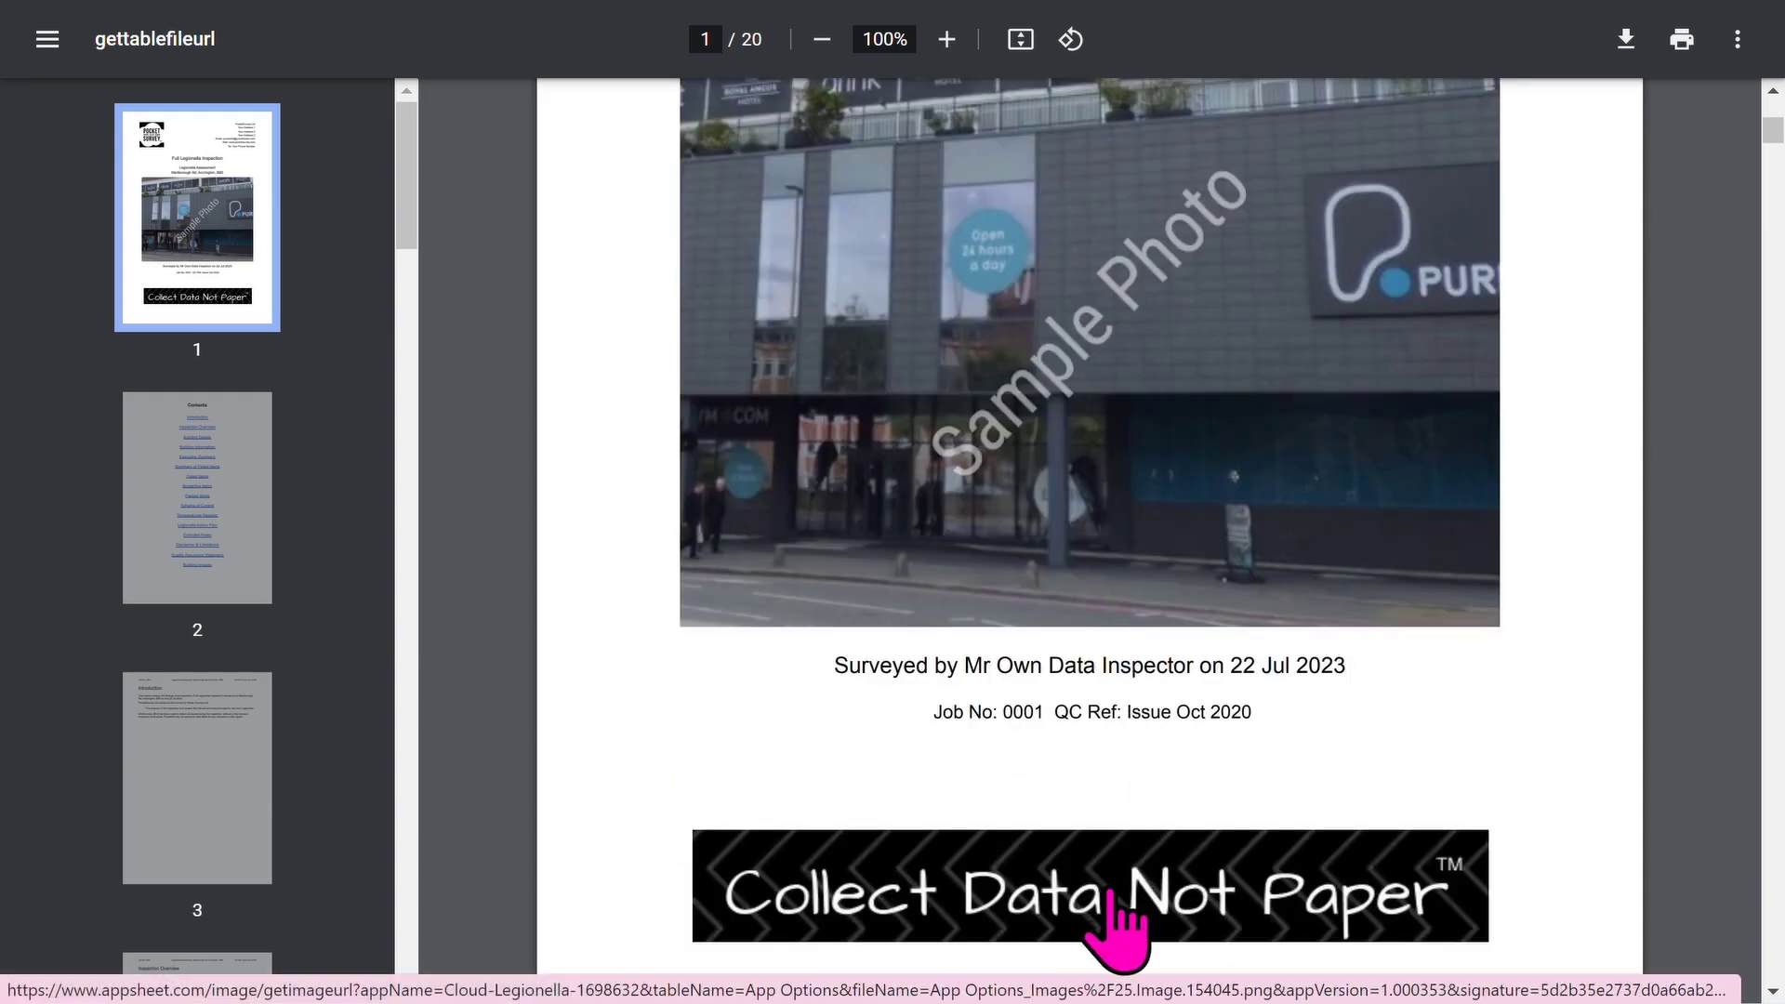
# - Open page 2, the report's Contents page, from the thumbnail sidebar
pyautogui.click(264, 518)
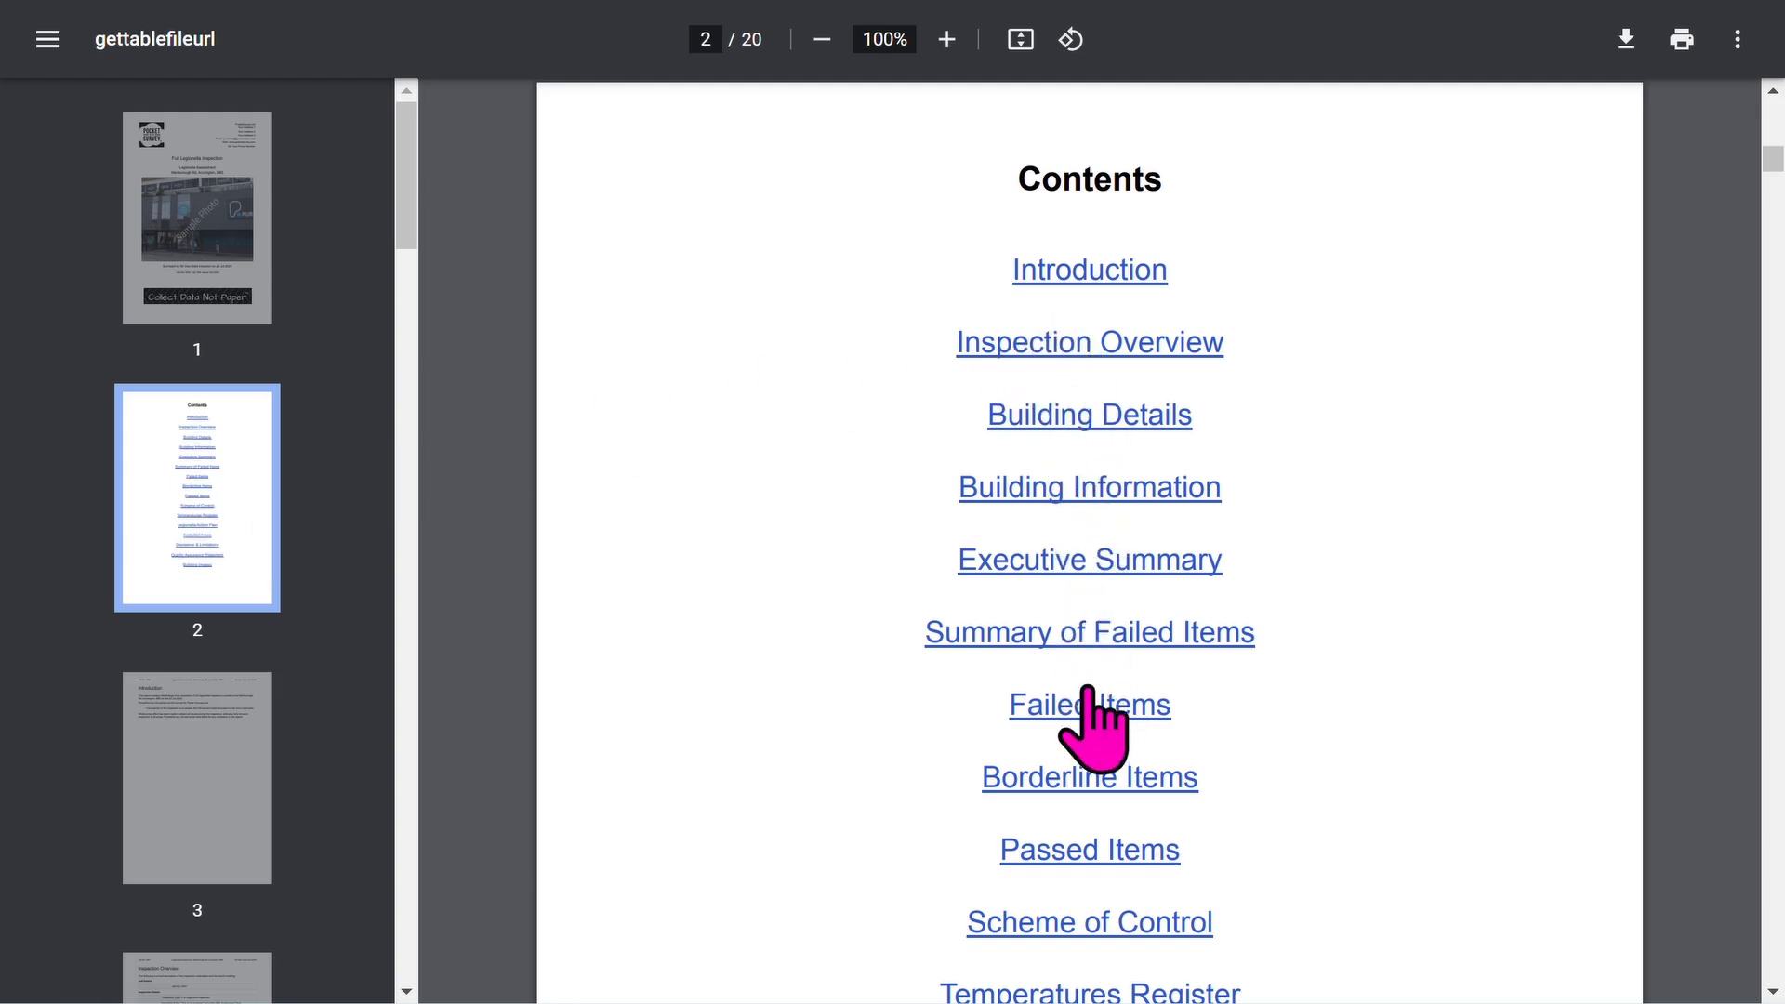
pyautogui.scroll(-1, 1212, 661)
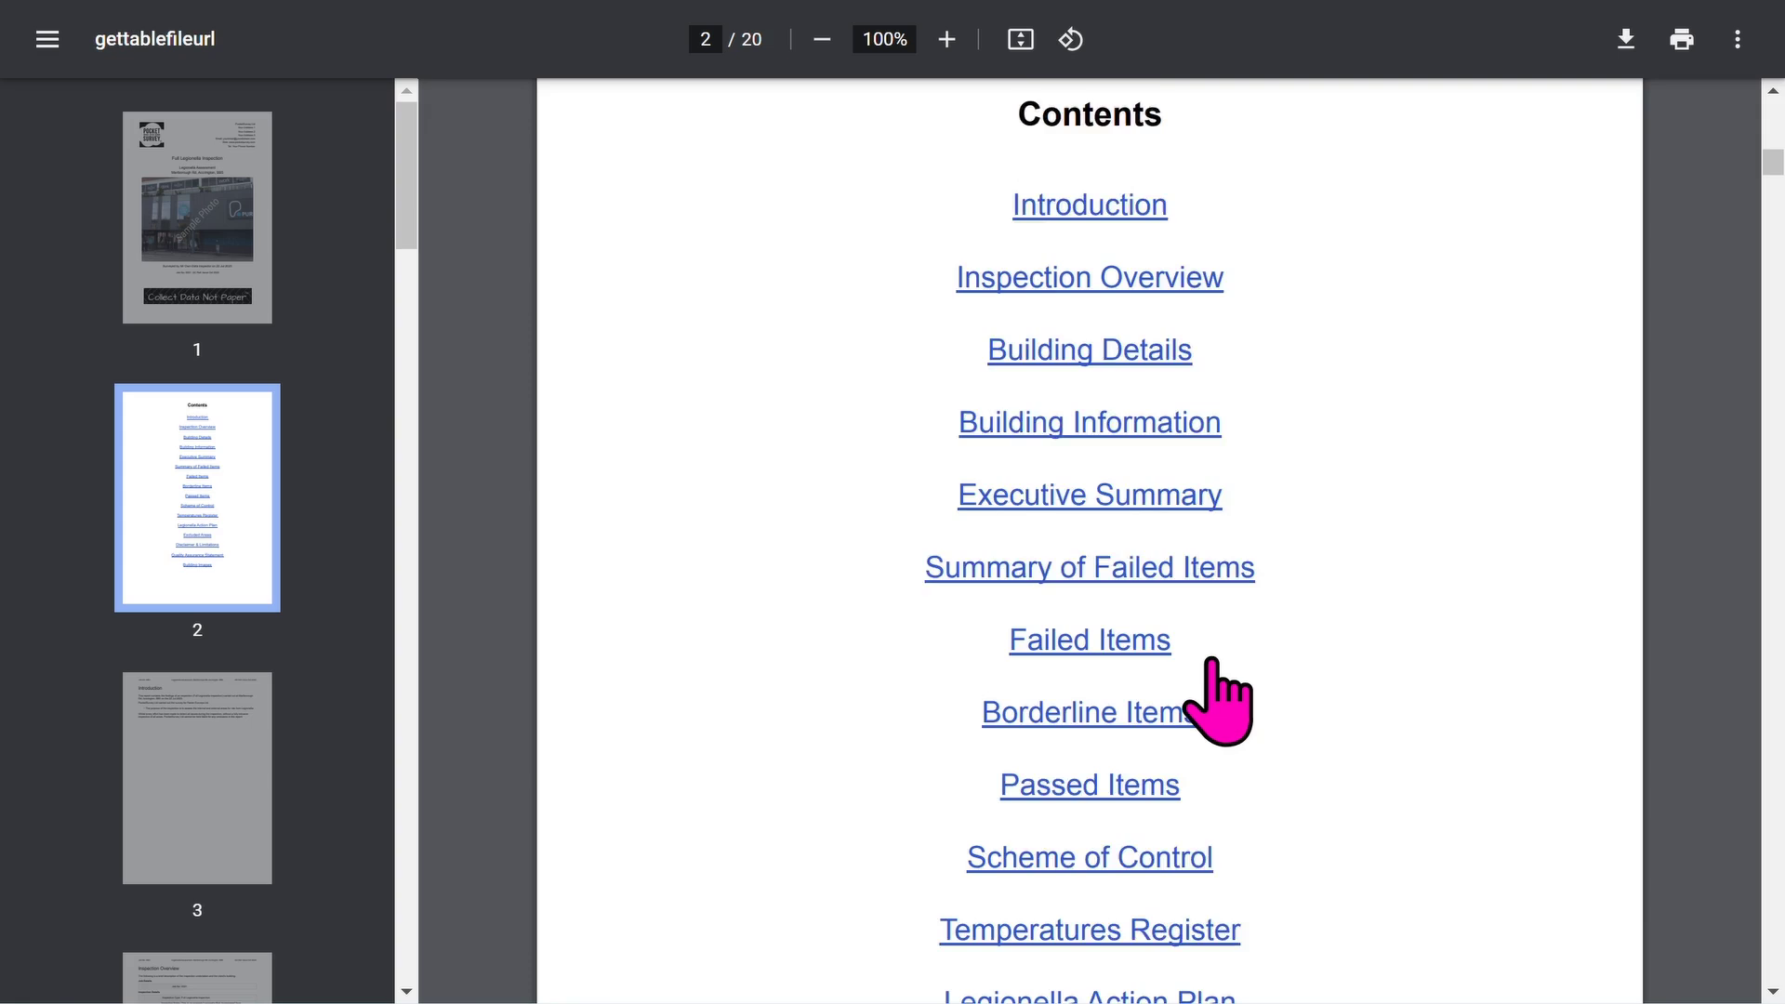
pyautogui.scroll(-1, 1212, 660)
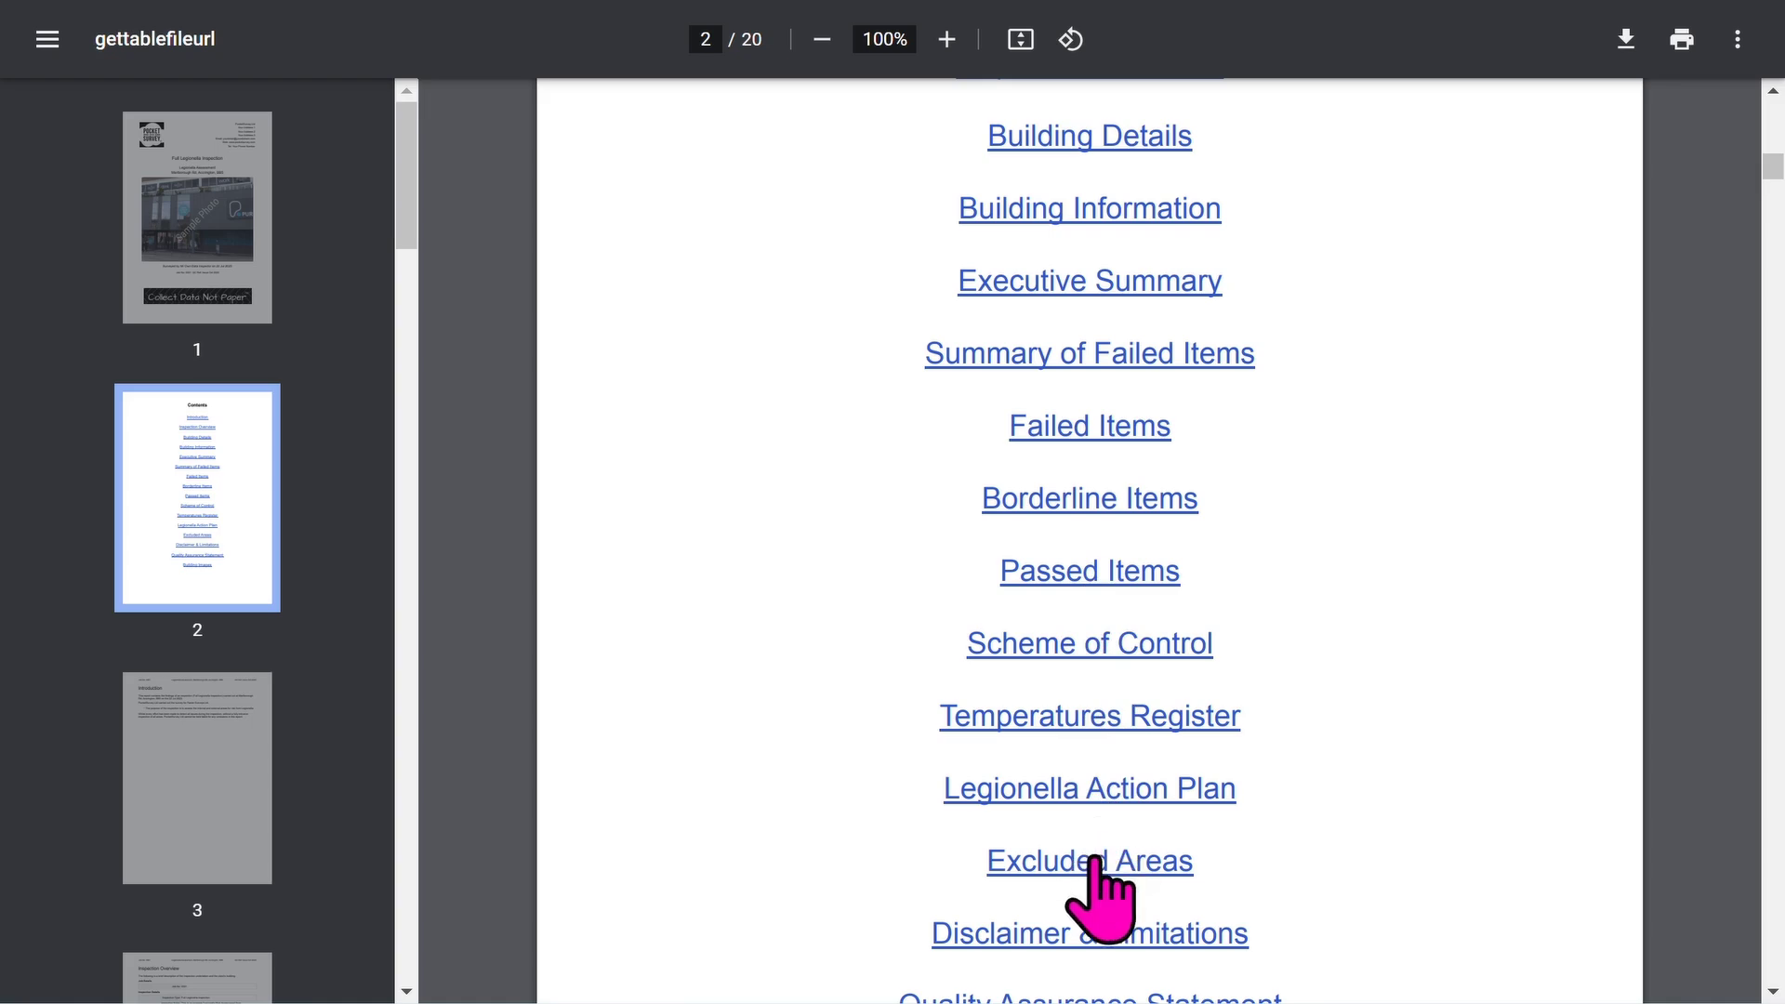
# - Read page 3's Introduction, highlighting the purpose sentence, then view page 4, Inspection Overview
pyautogui.click(218, 762)
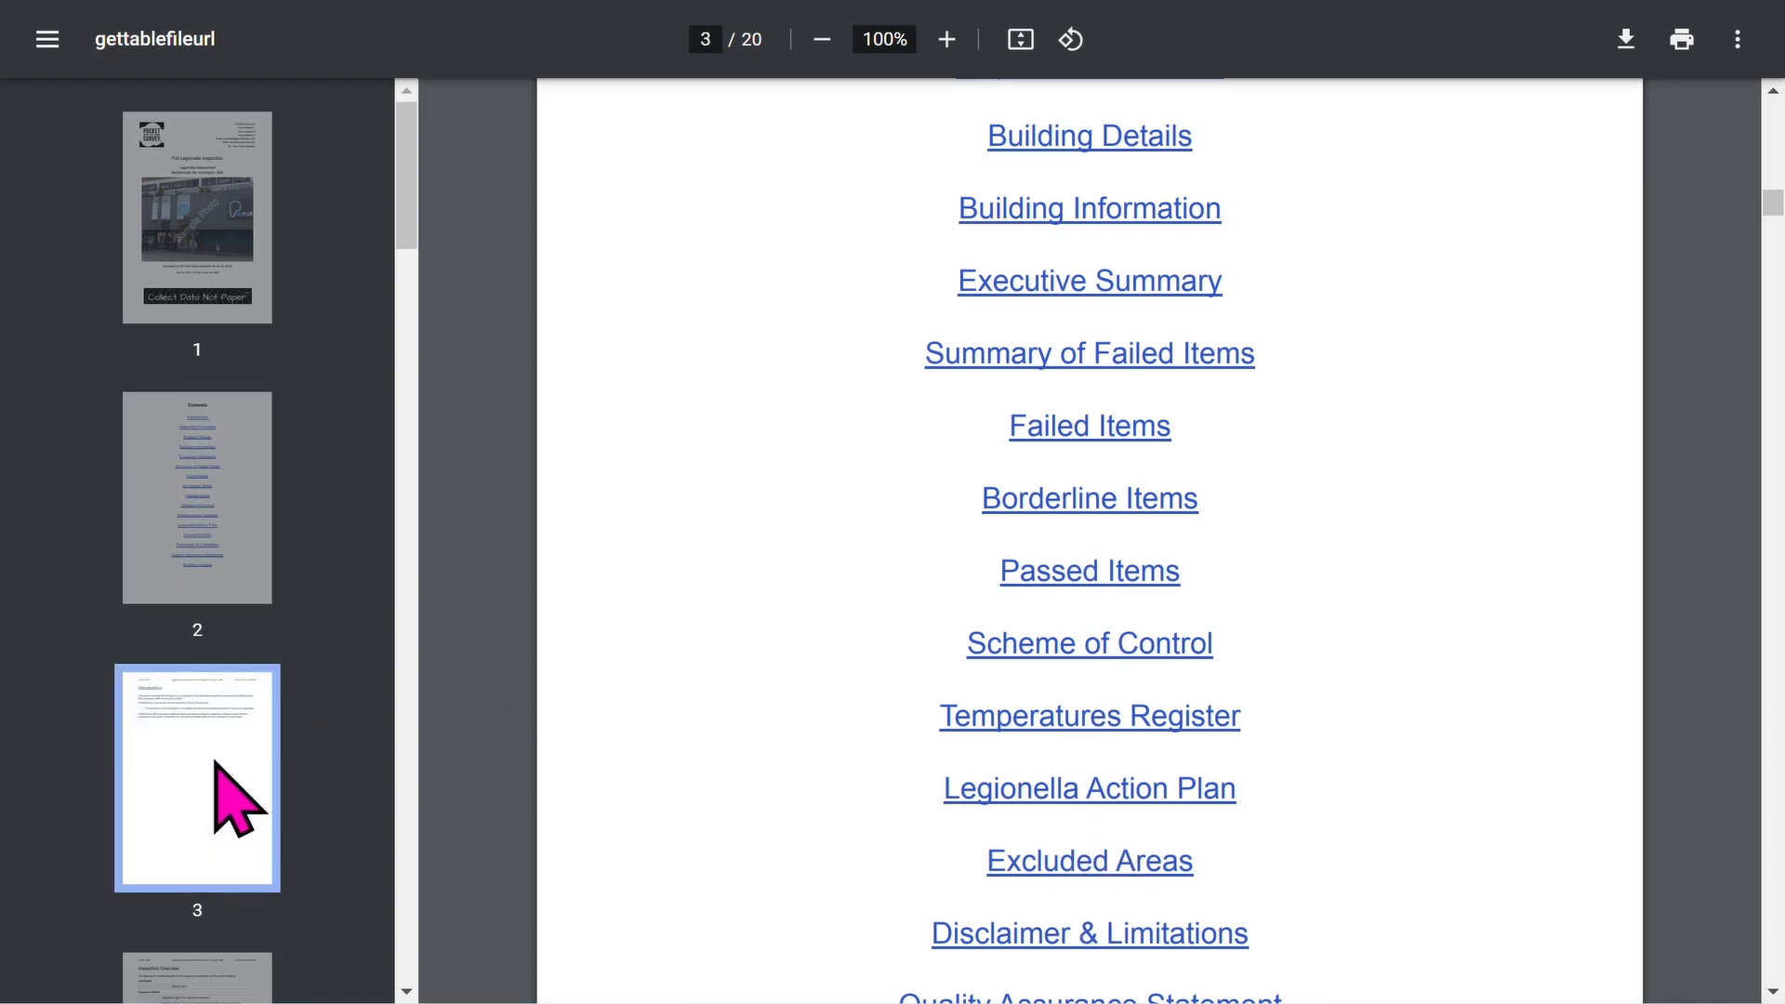
pyautogui.moveTo(706, 348); pyautogui.dragTo(1093, 384)
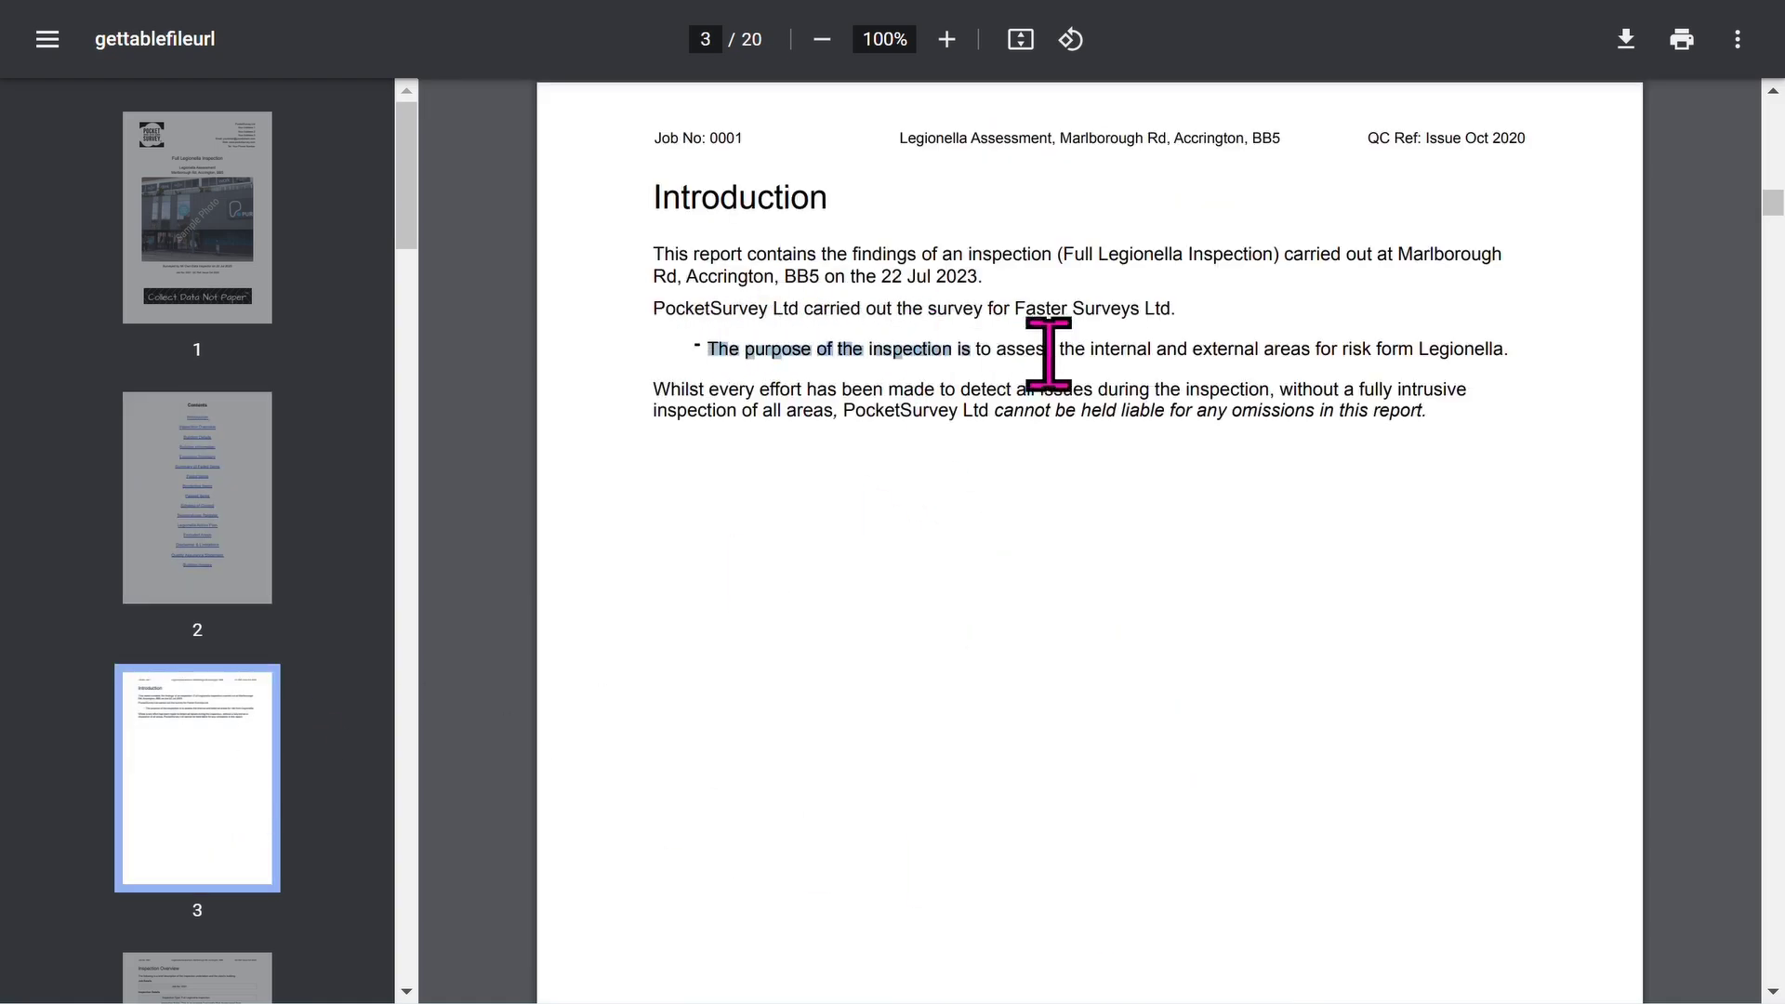
pyautogui.scroll(-2, 311, 711)
pyautogui.scroll(-3, 312, 710)
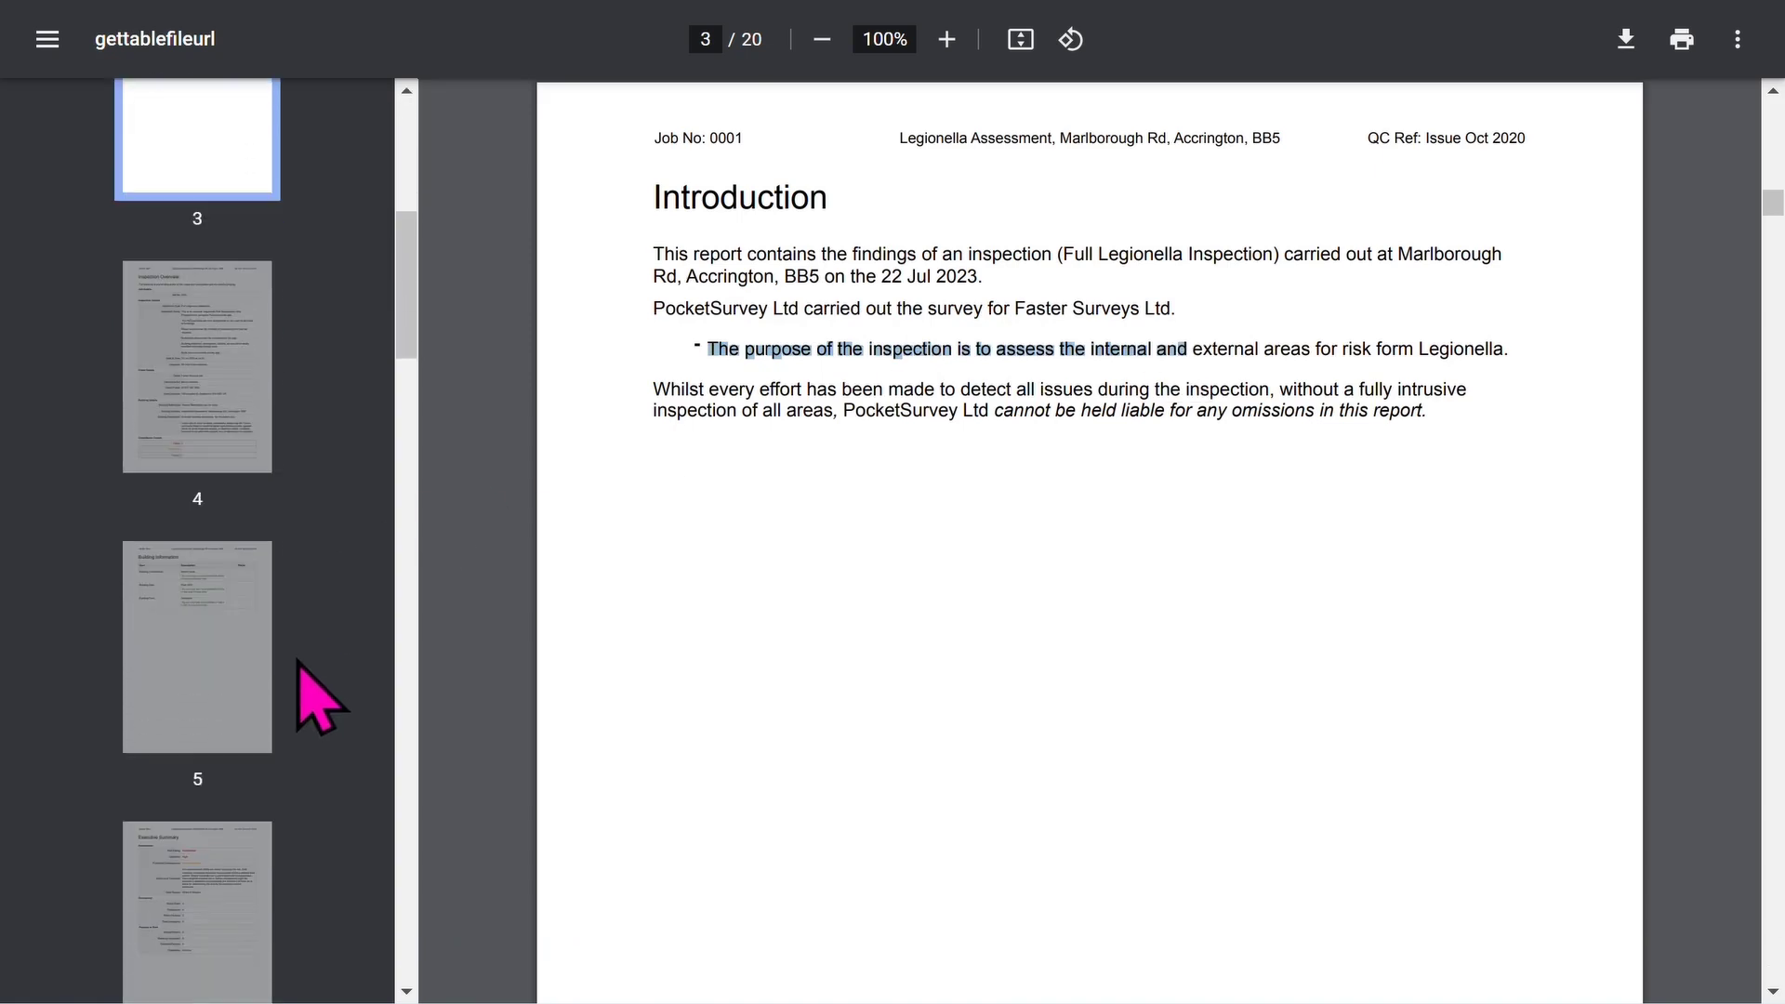
pyautogui.click(192, 388)
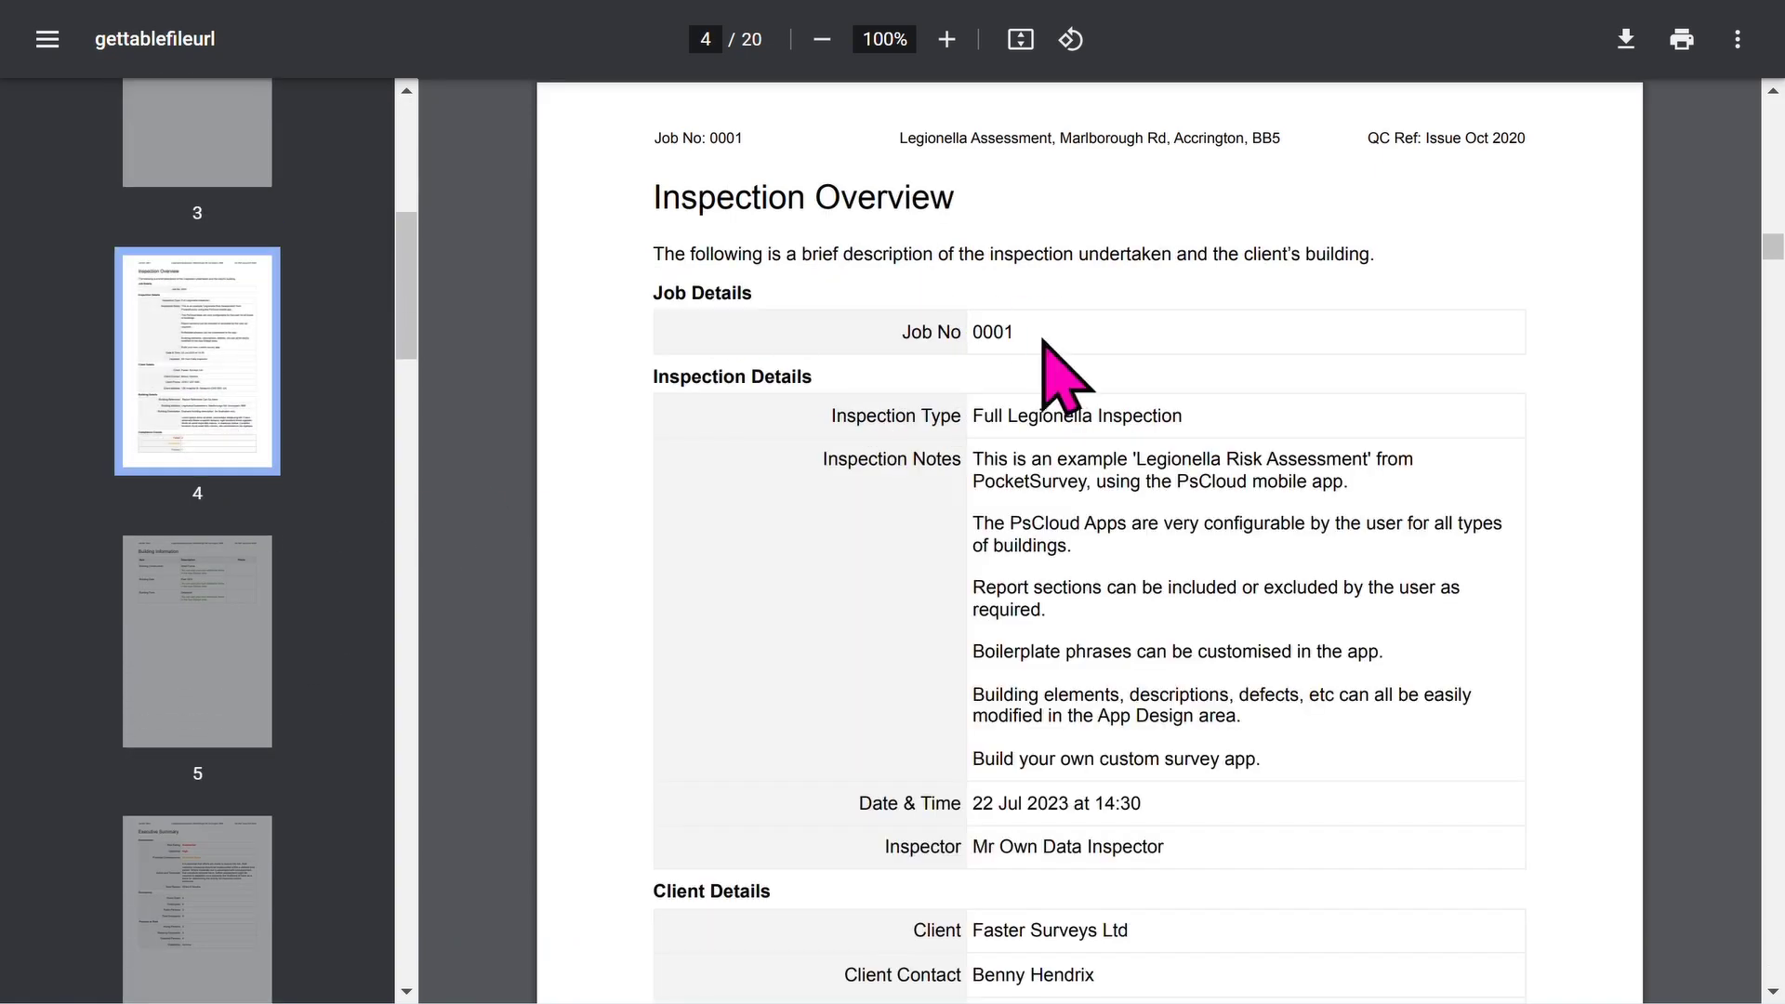
pyautogui.scroll(-2, 808, 399)
pyautogui.scroll(-1, 808, 399)
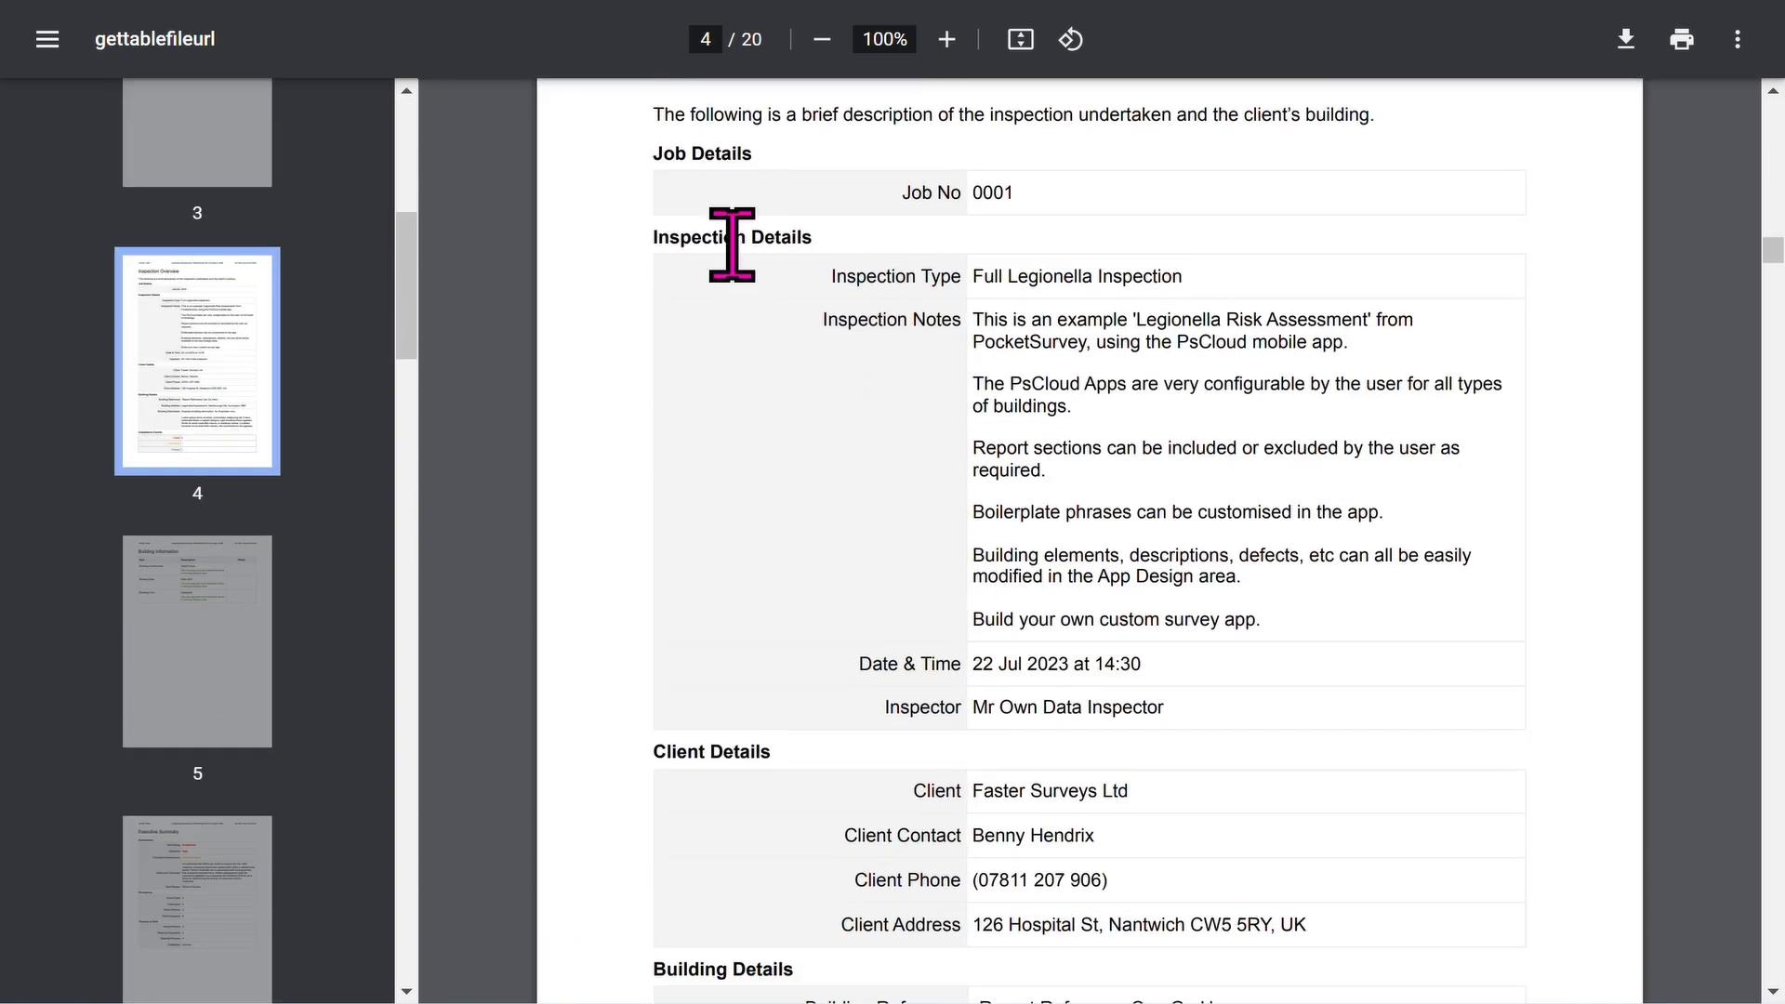
pyautogui.scroll(-2, 754, 406)
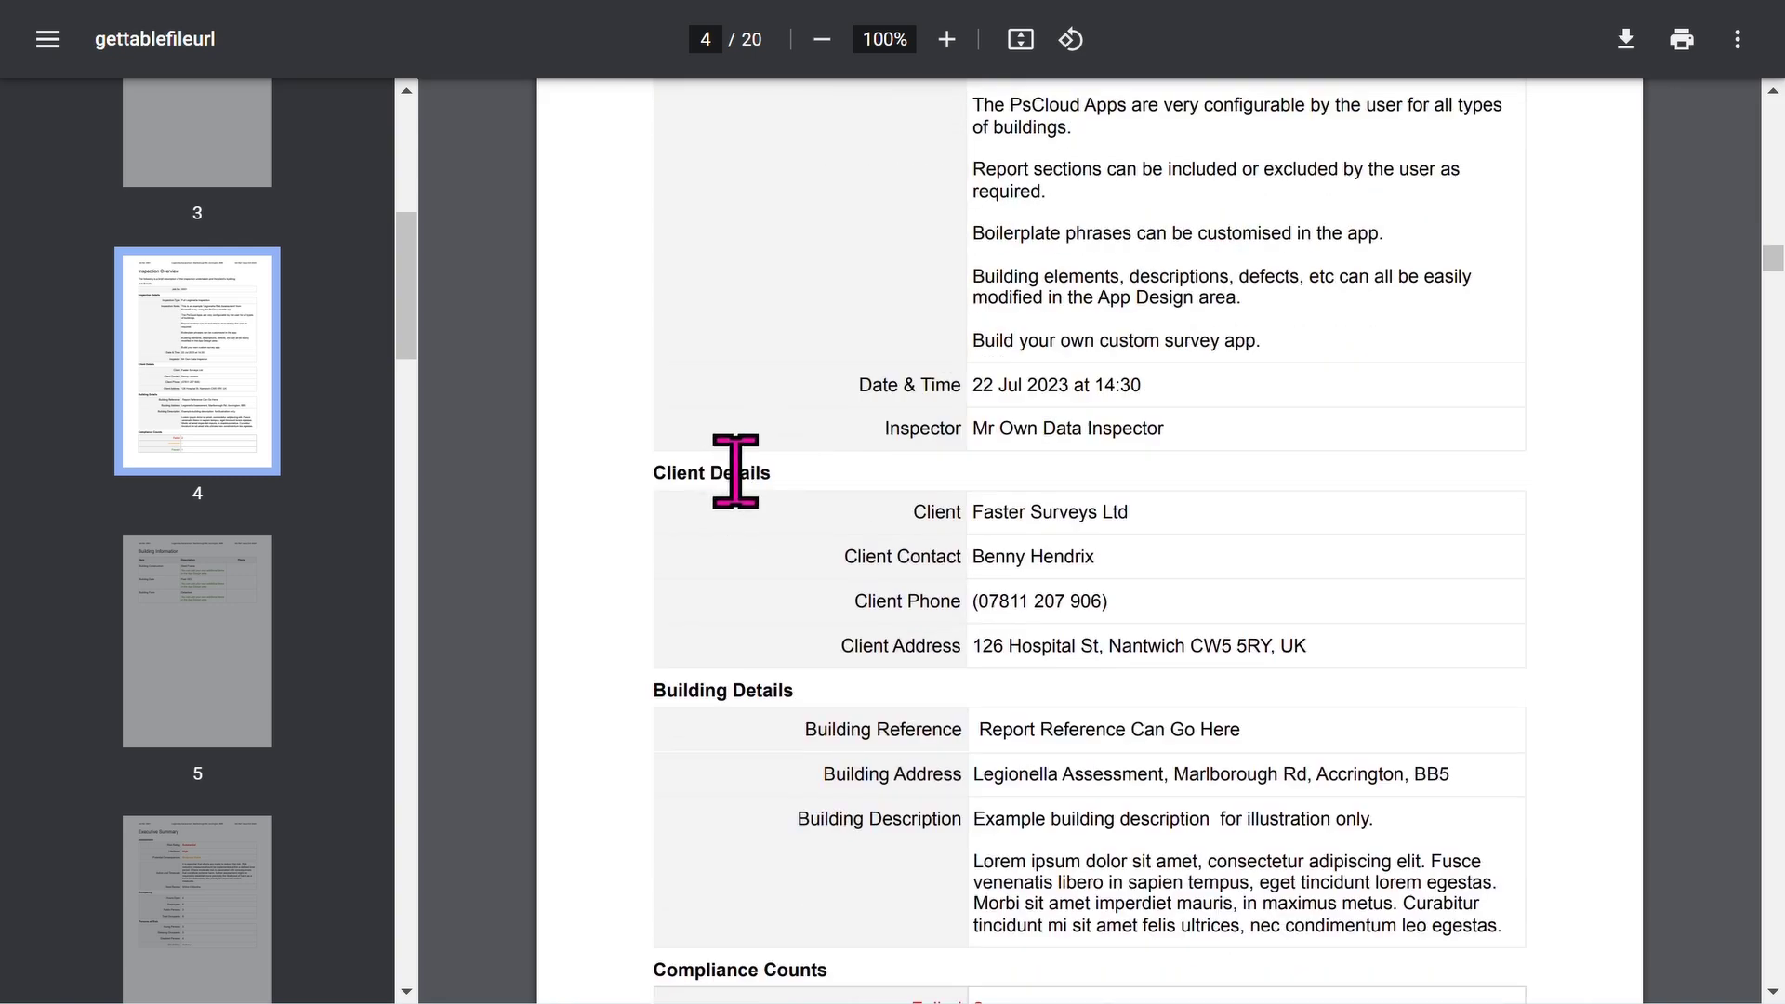
pyautogui.scroll(-2, 727, 470)
pyautogui.scroll(-1, 726, 447)
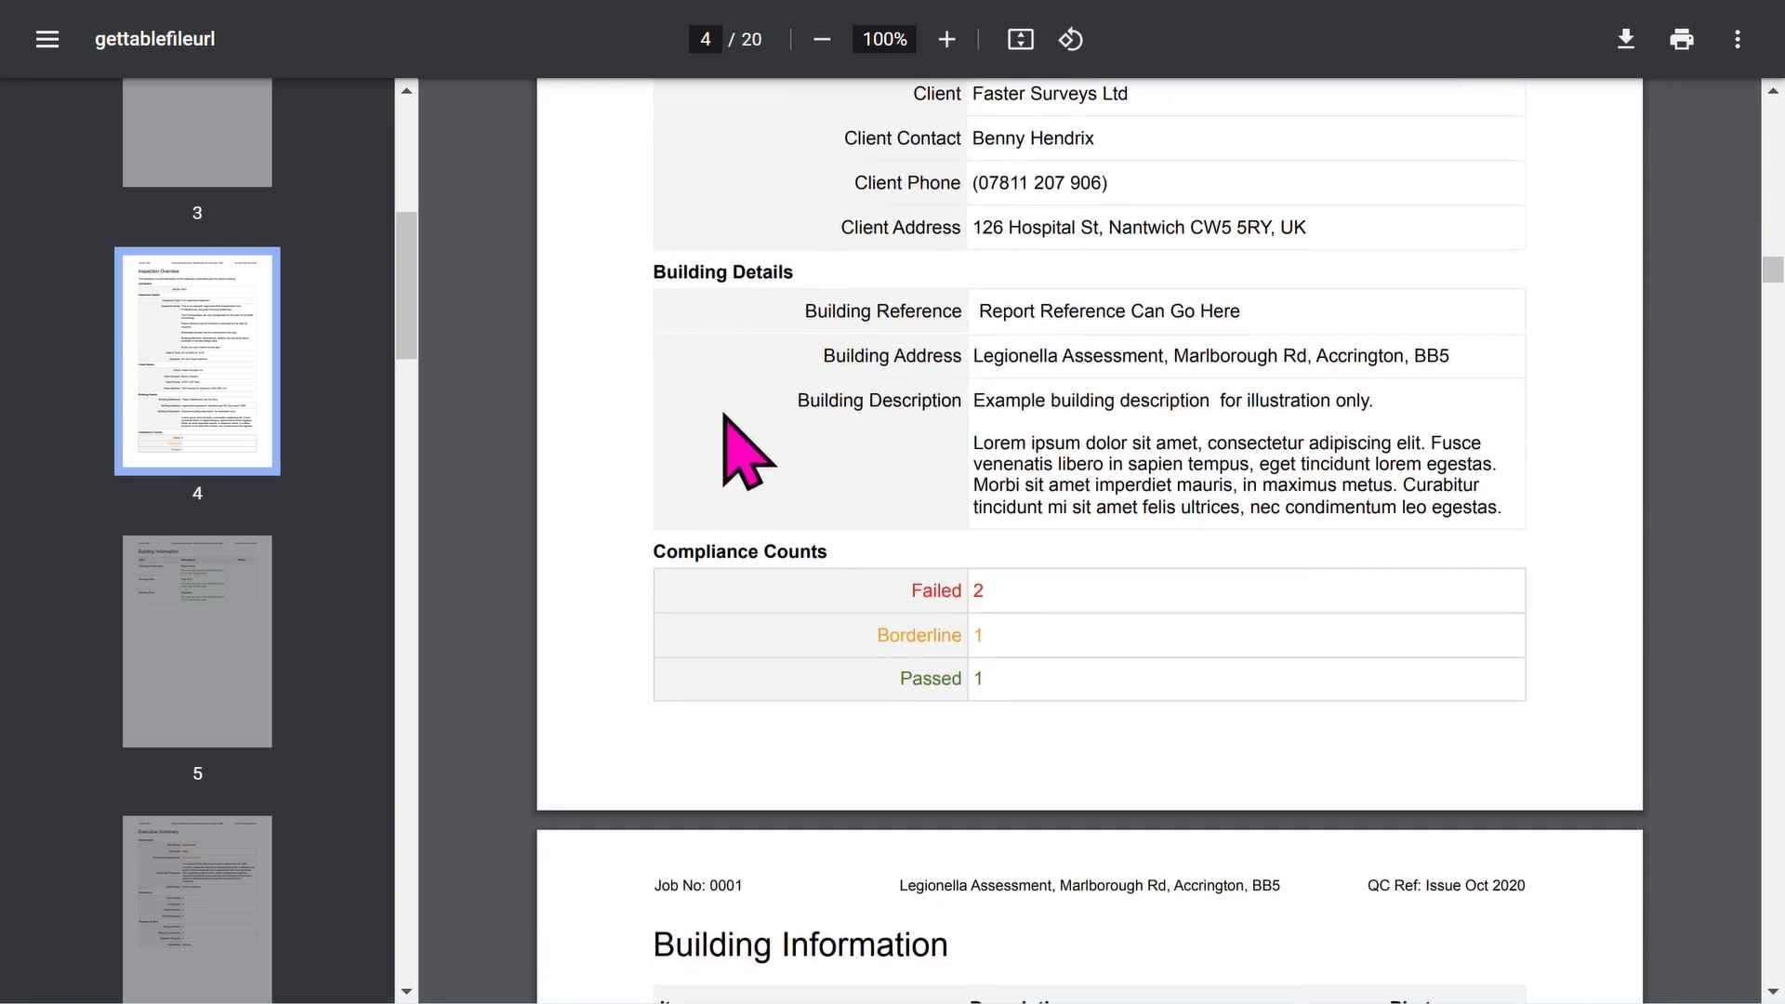
pyautogui.scroll(-2, 768, 489)
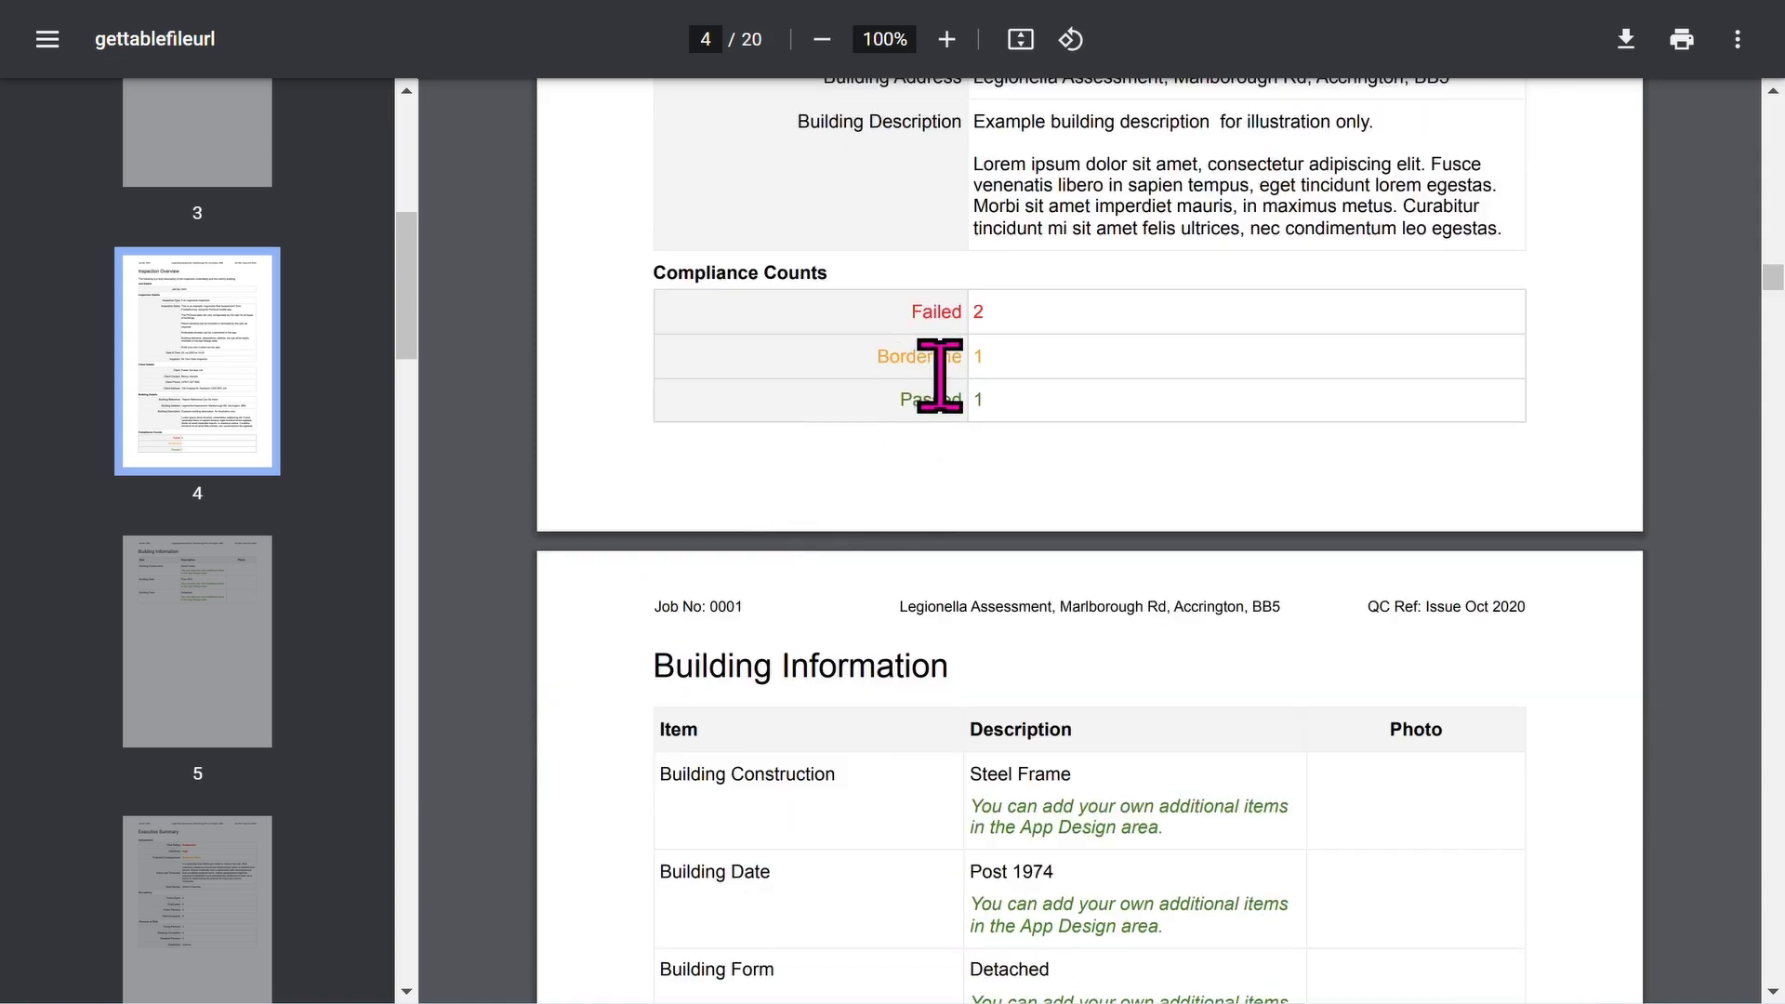
pyautogui.scroll(-2, 340, 621)
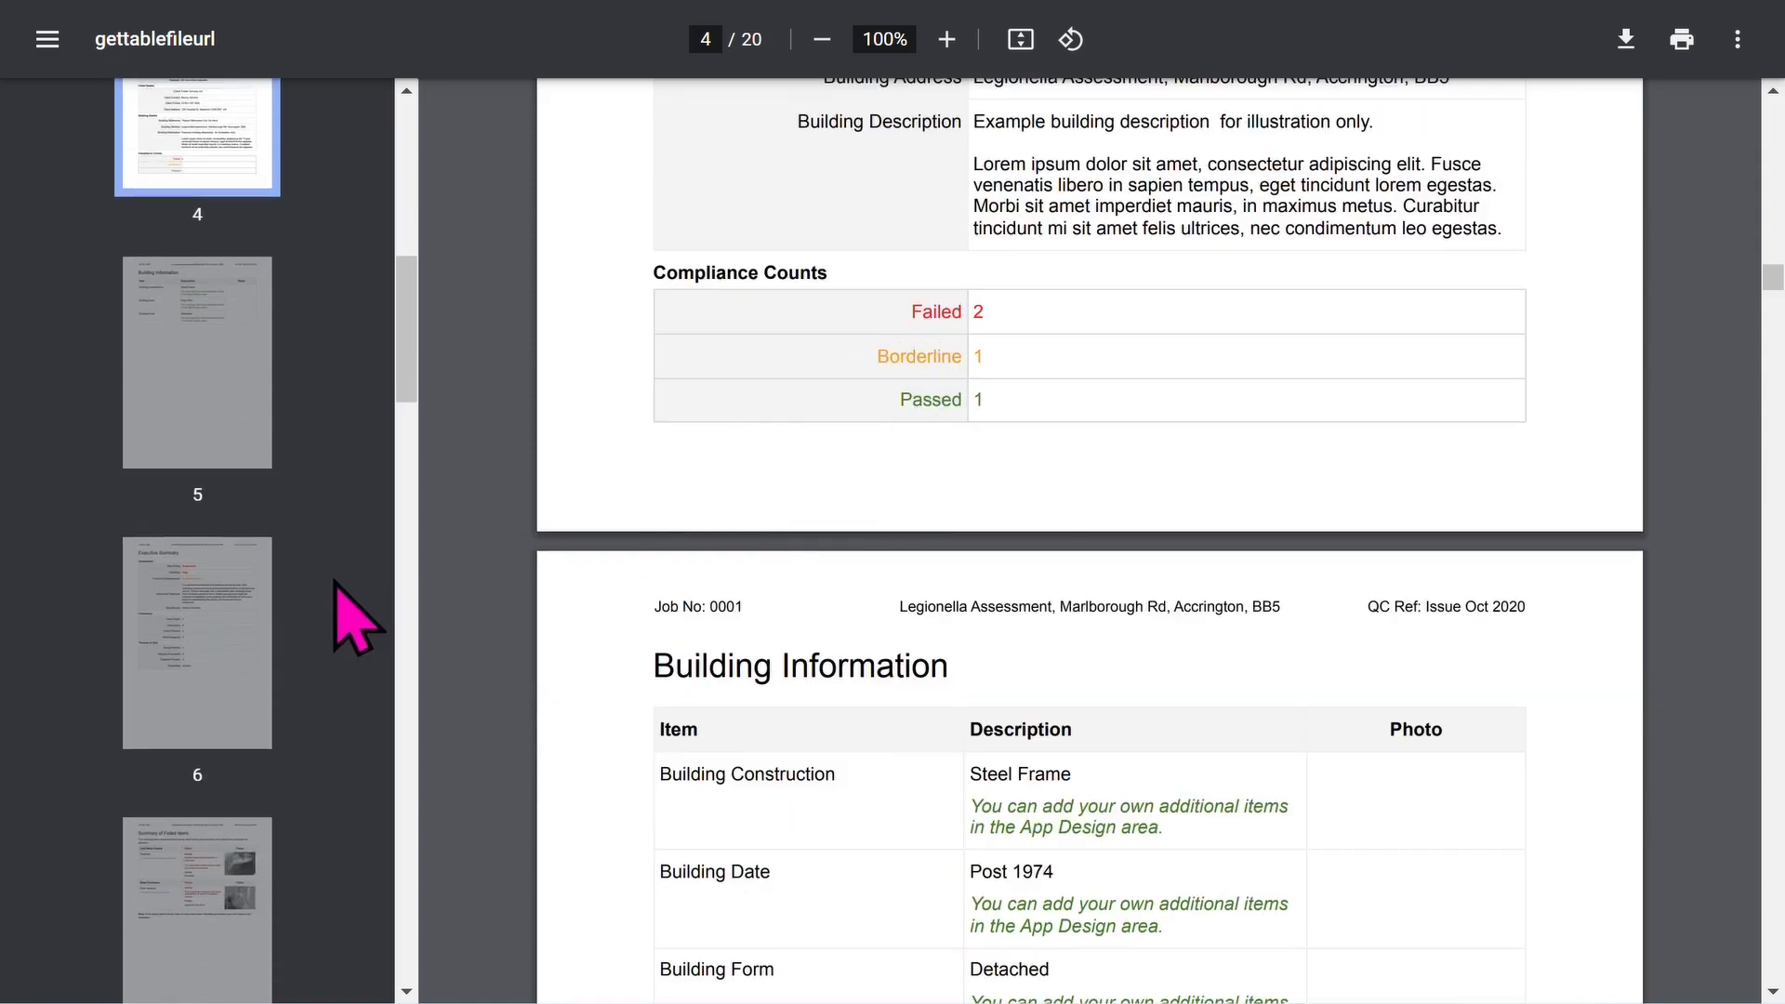
# - View page 5, Building Information, then page 6, the Executive Summary
pyautogui.click(205, 410)
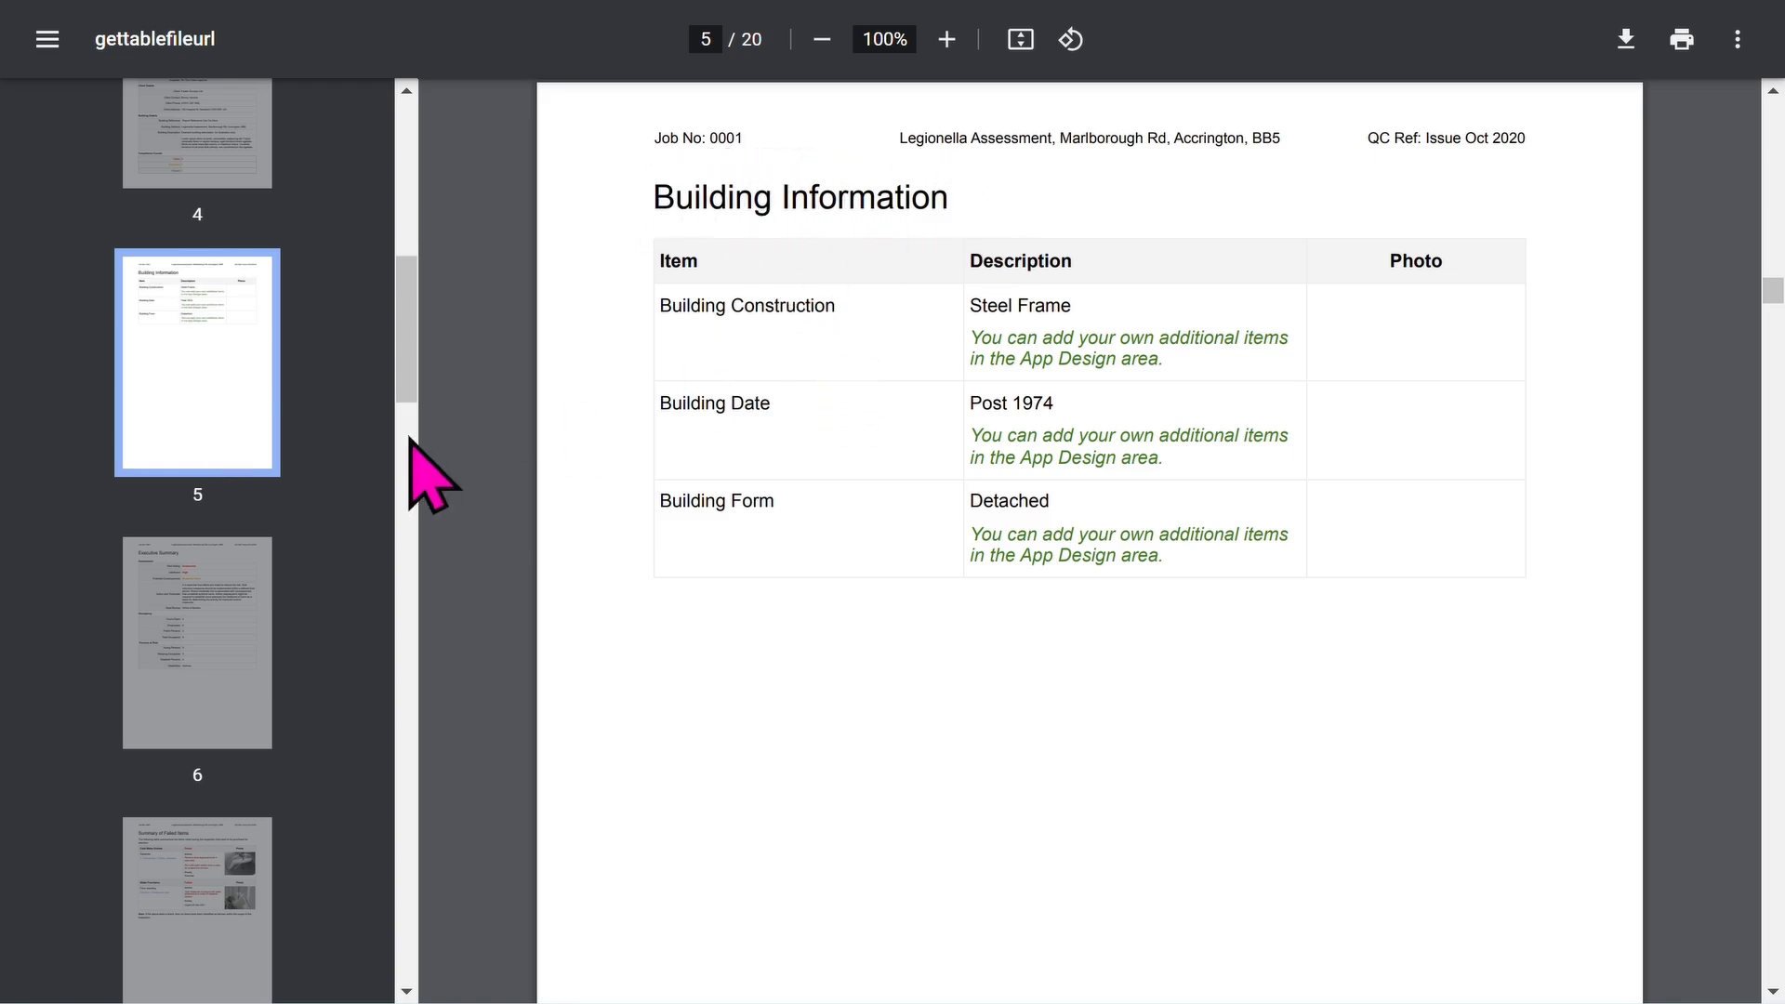
pyautogui.scroll(-1, 360, 467)
pyautogui.scroll(-1, 360, 466)
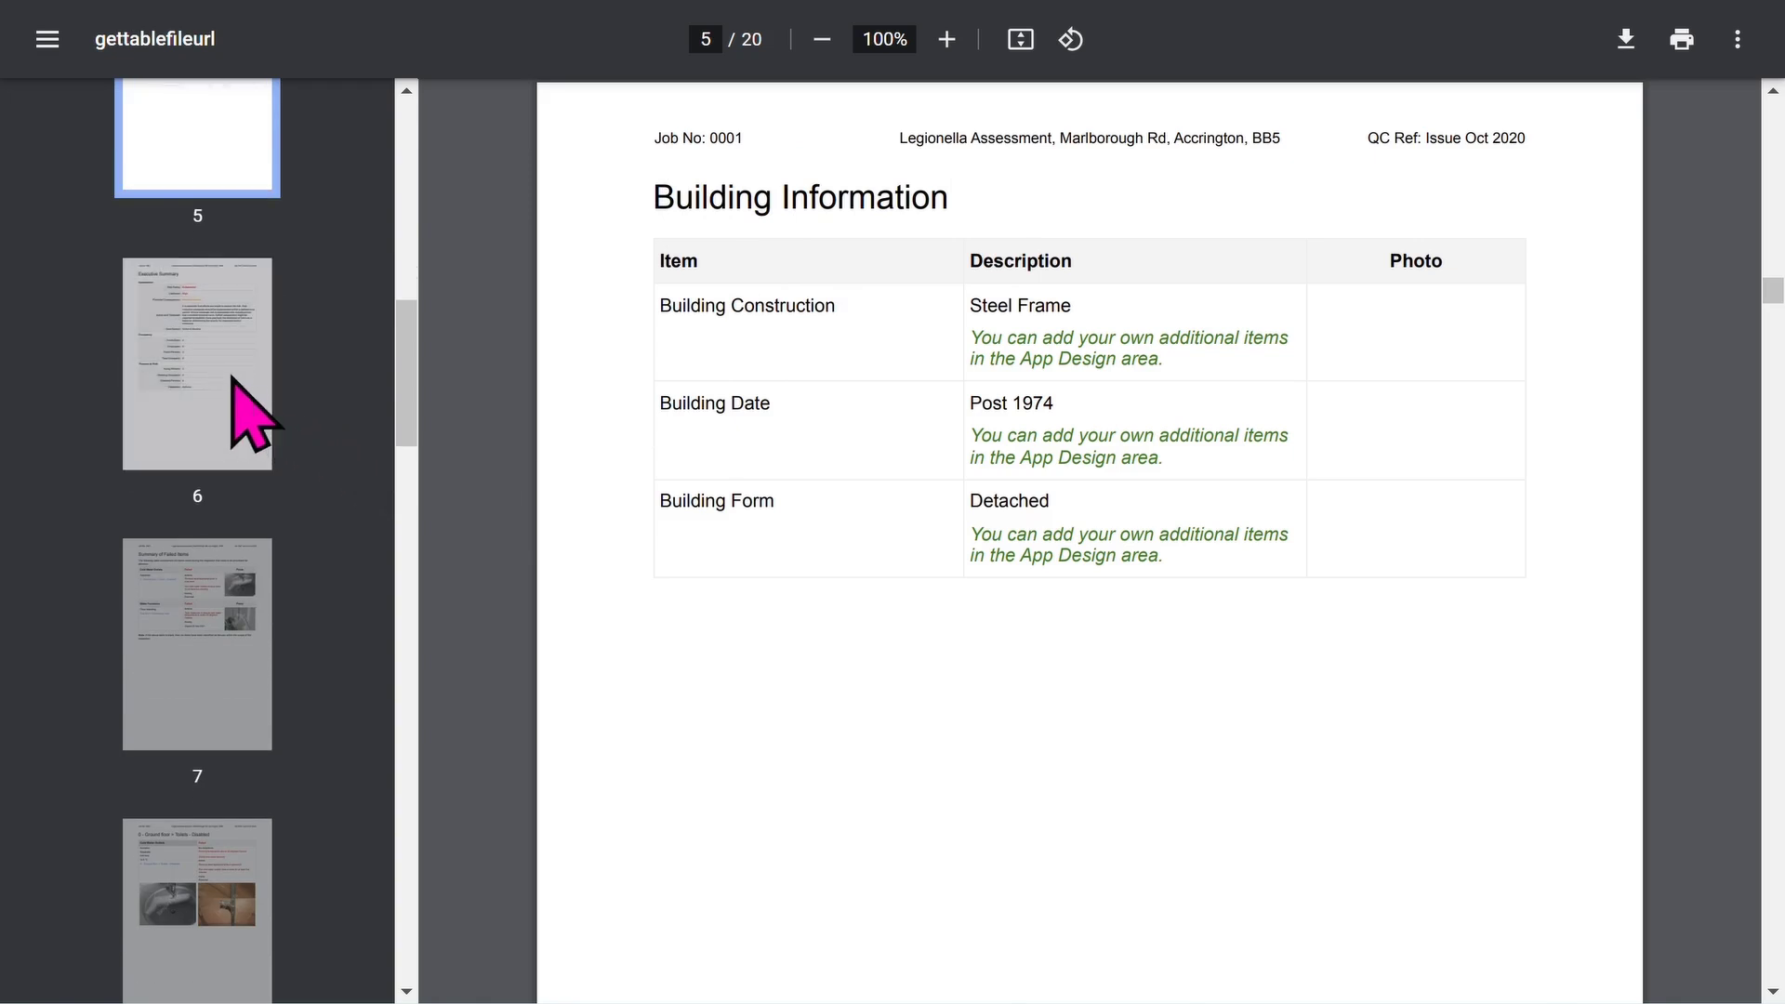
pyautogui.click(251, 416)
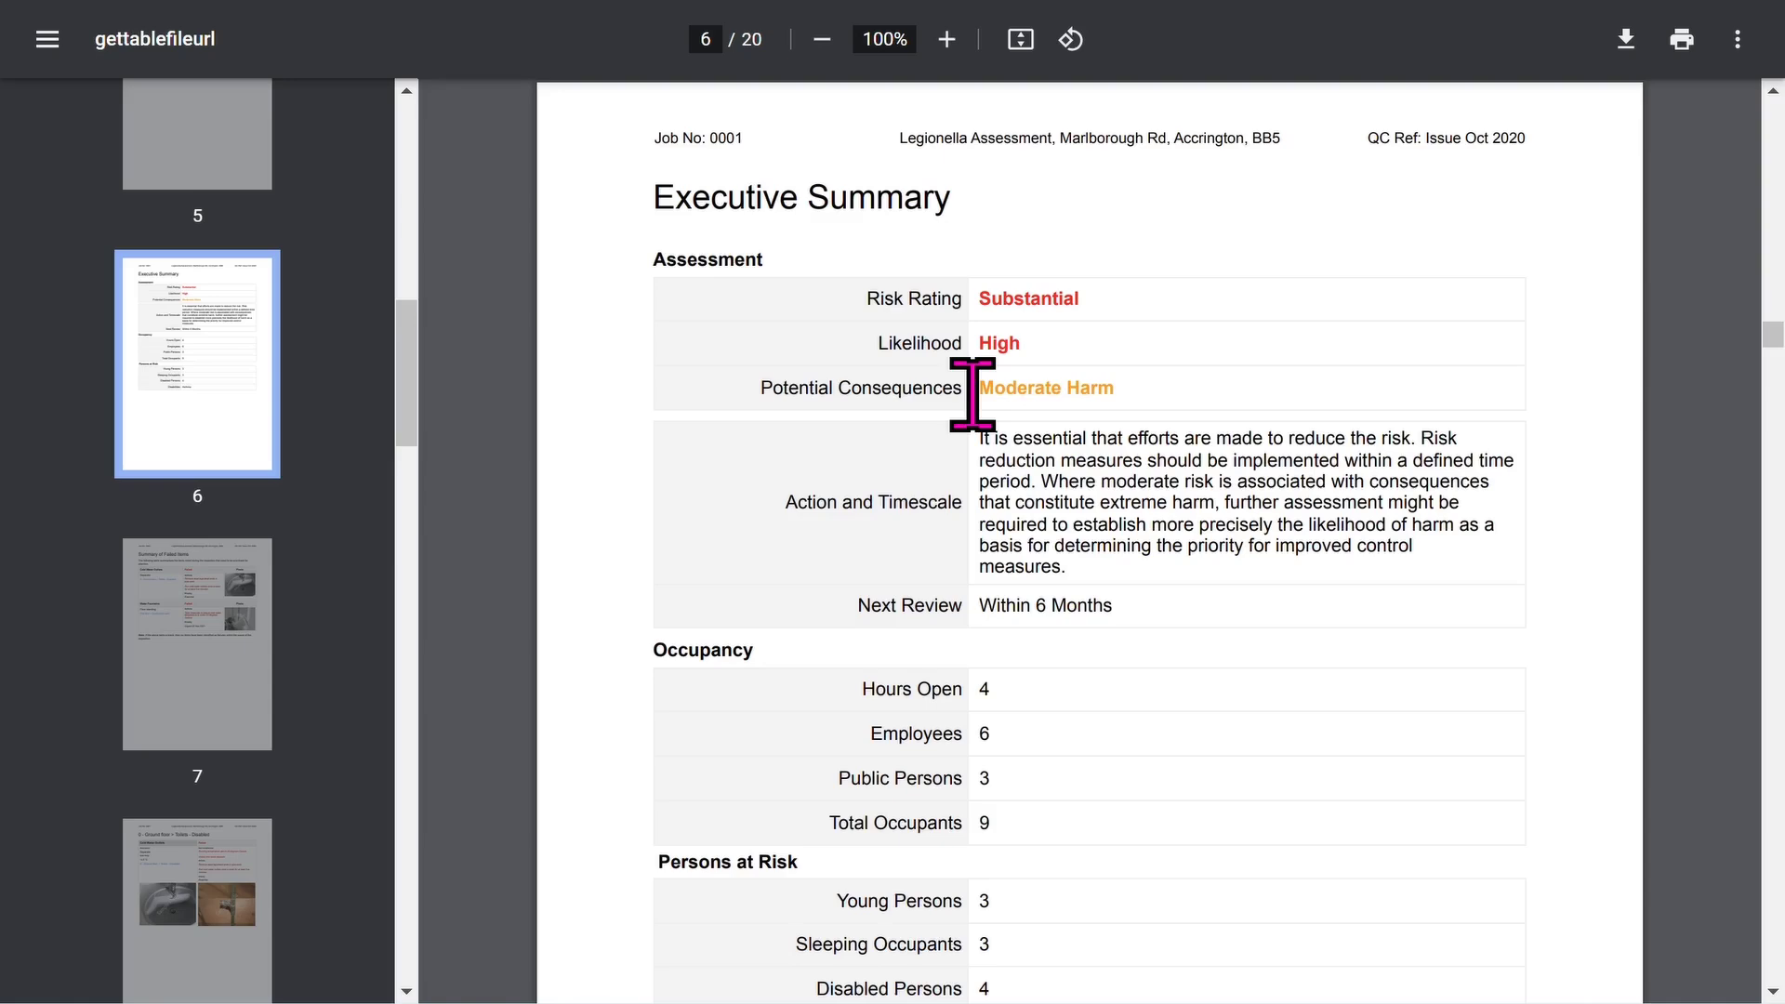
pyautogui.scroll(-3, 991, 455)
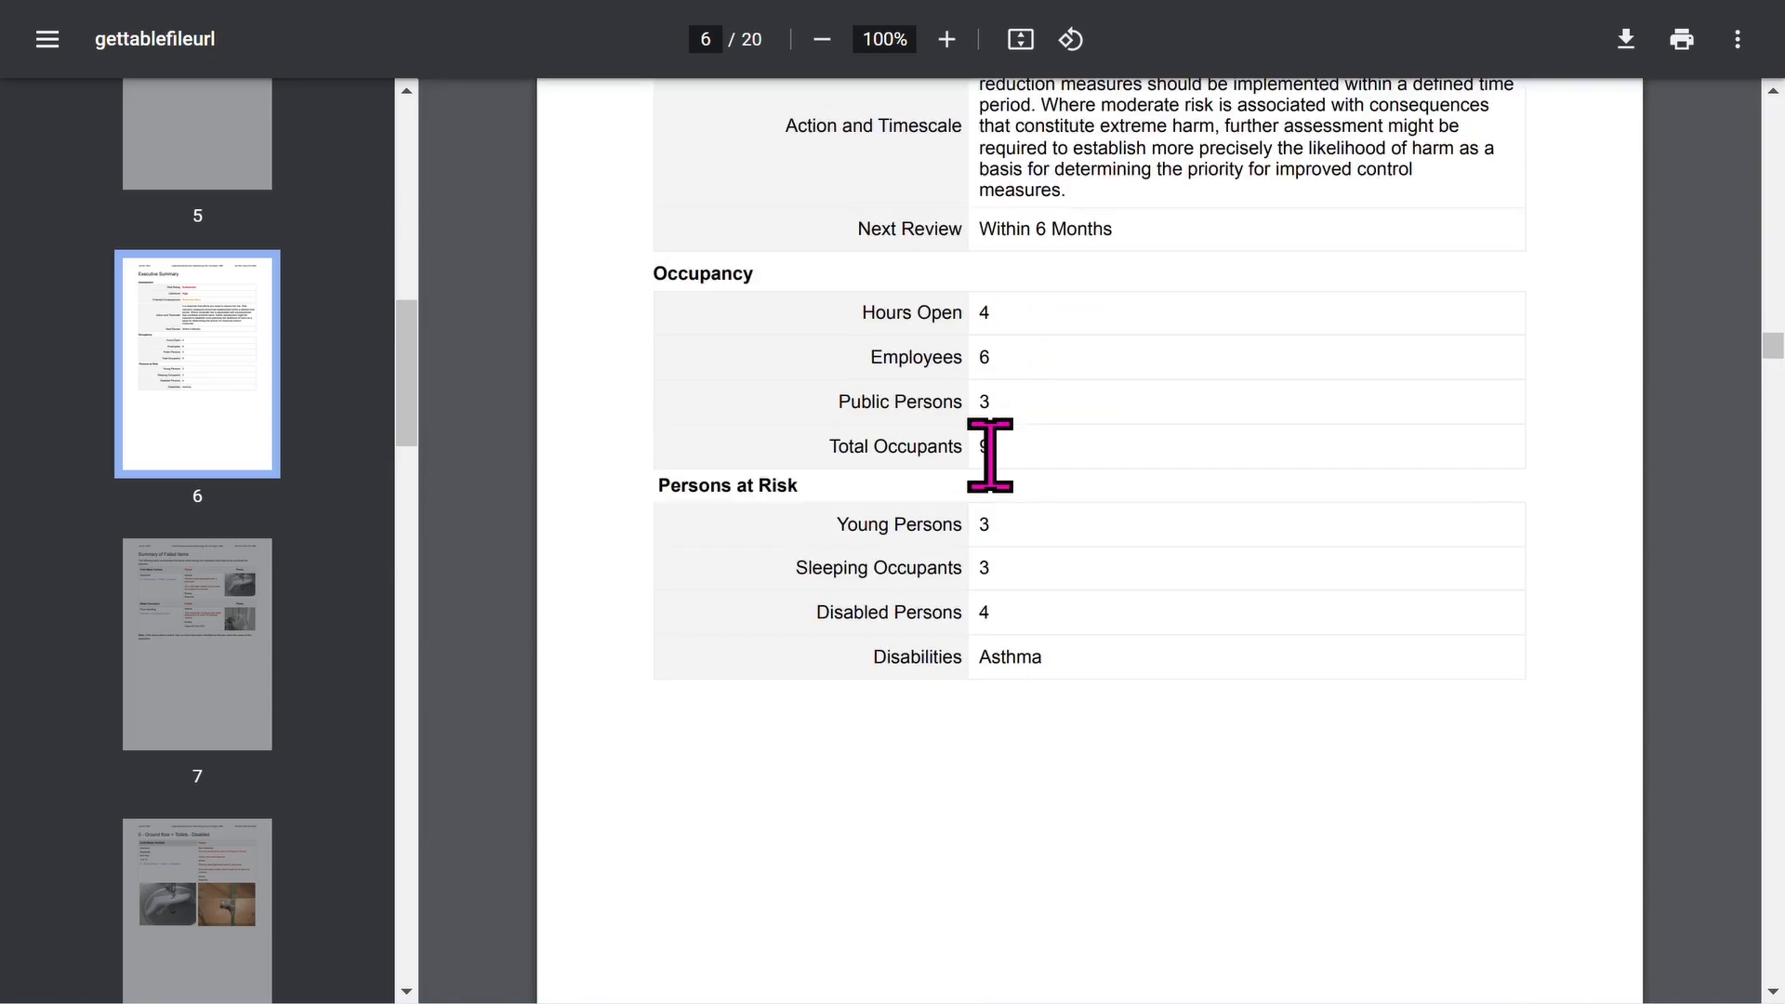
# - View pages 7 to 11: failed items, conference room, boiler room, and ladies' toilets
pyautogui.click(179, 686)
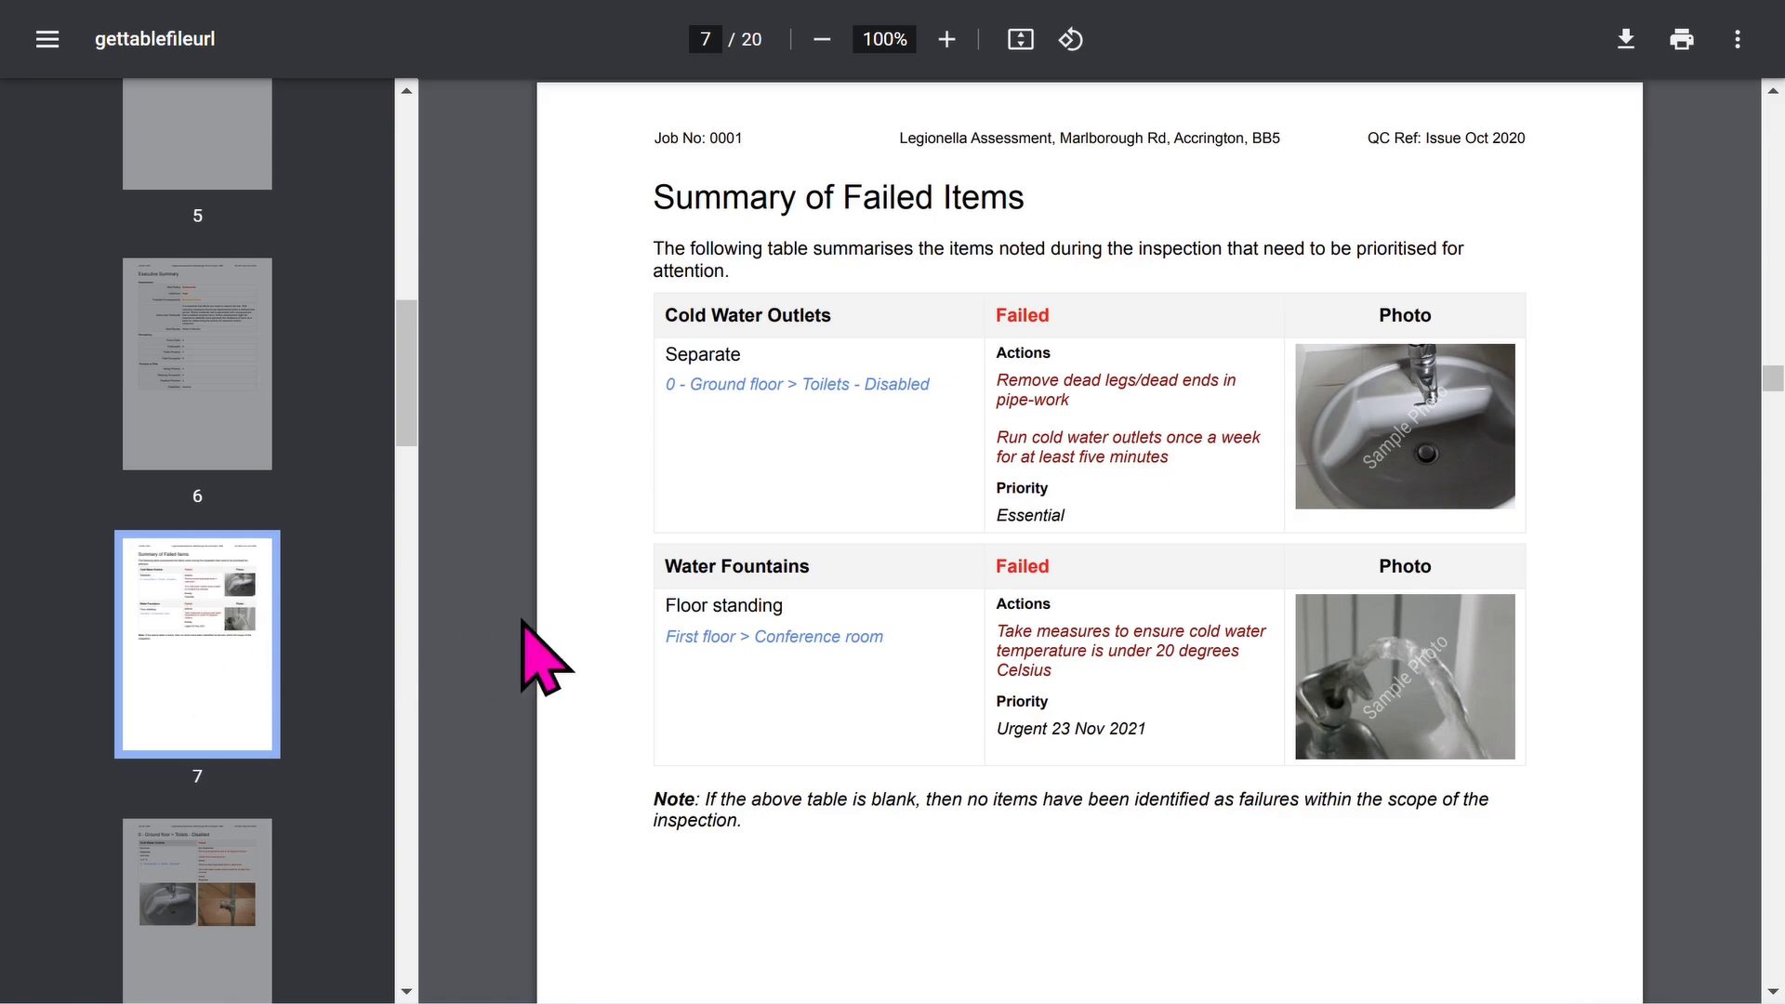
pyautogui.click(224, 879)
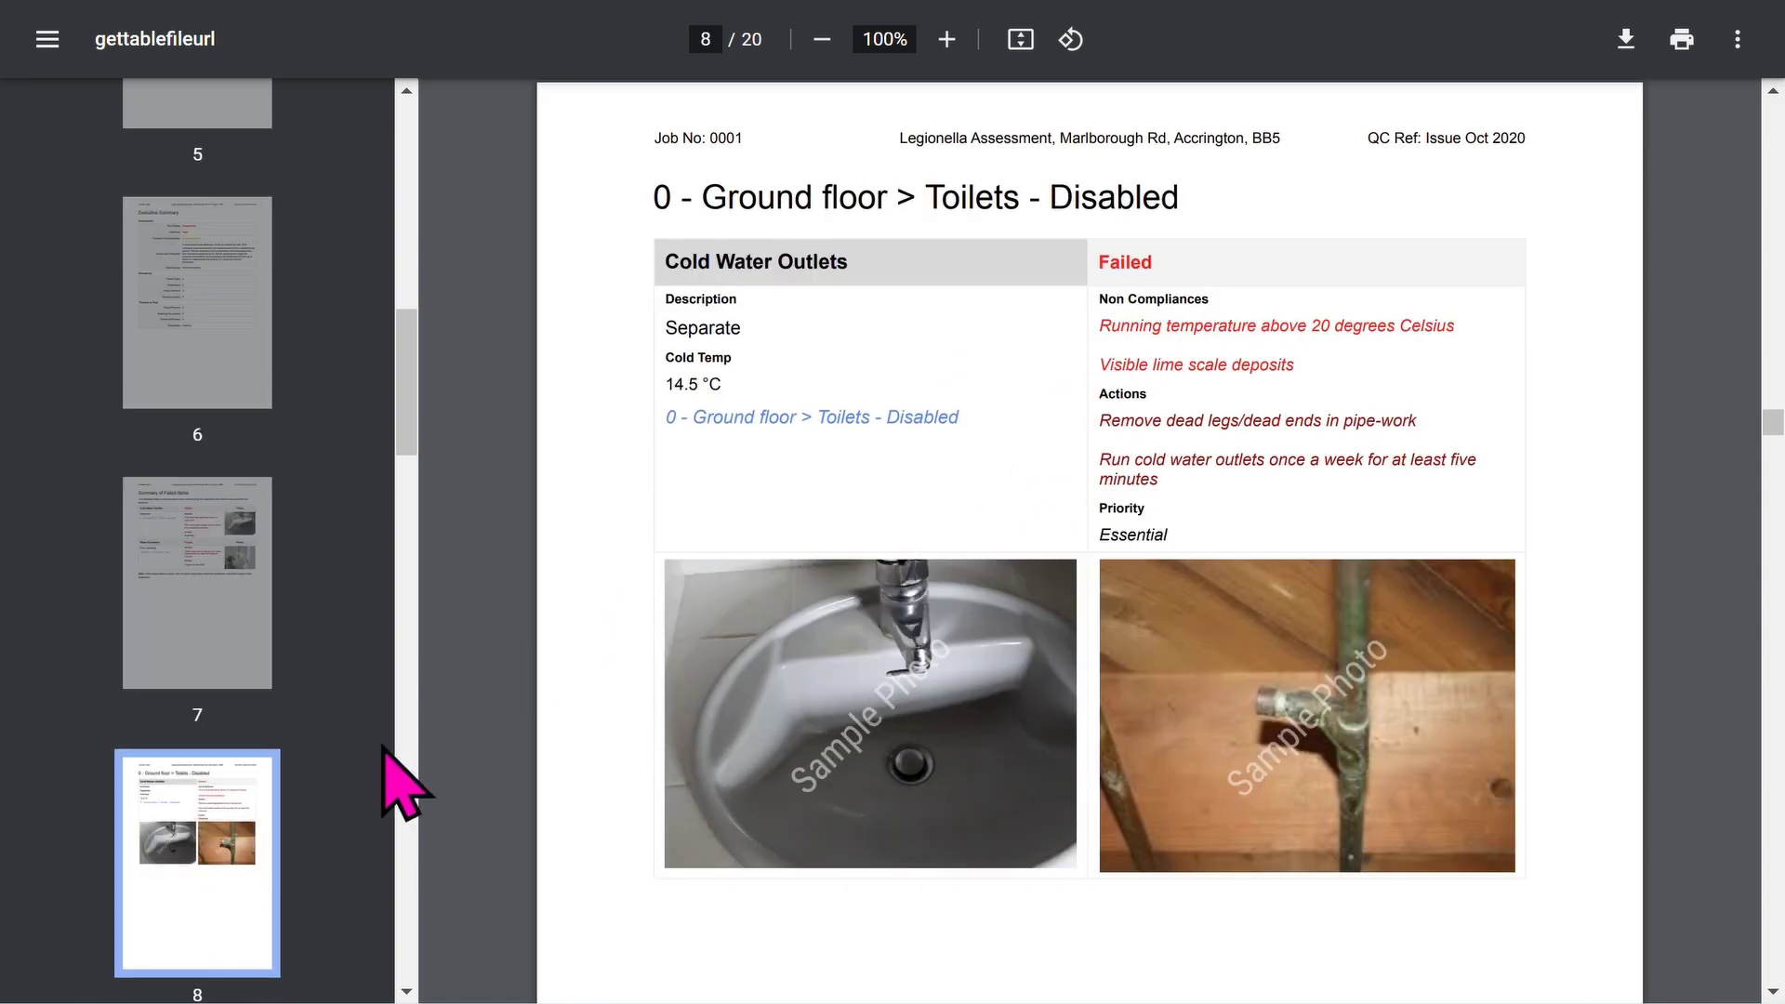
pyautogui.scroll(-1, 309, 685)
pyautogui.scroll(-2, 310, 684)
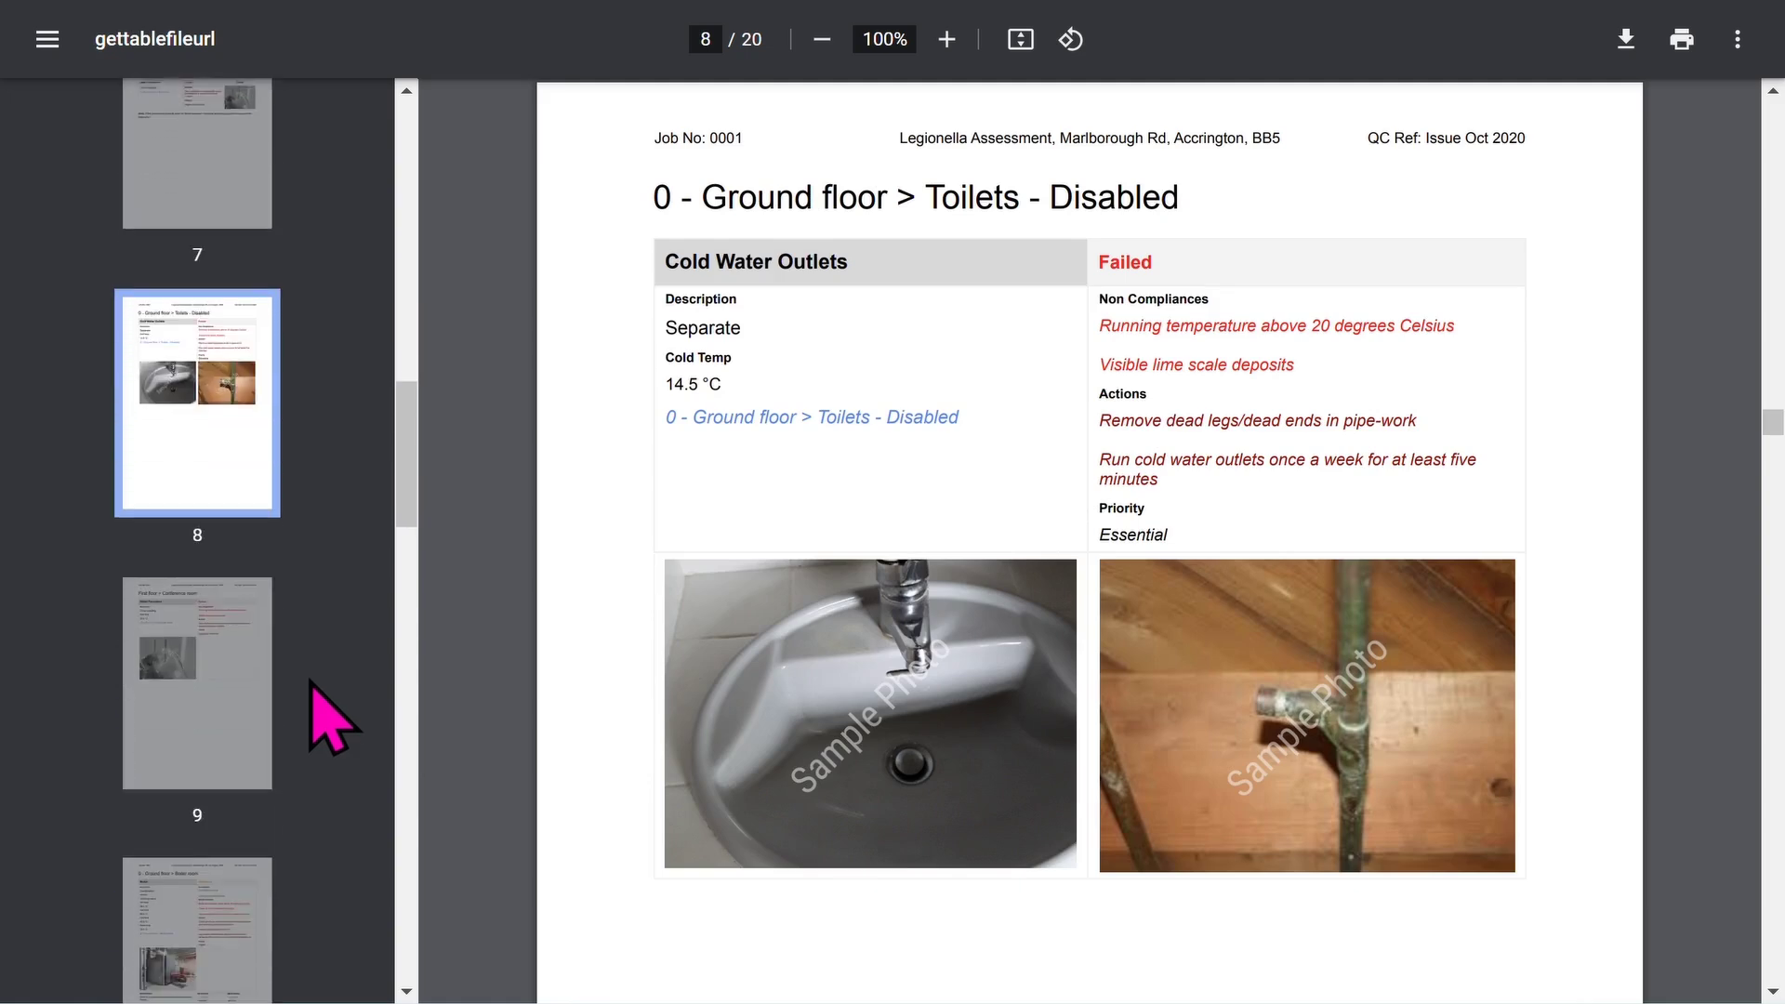
pyautogui.click(167, 614)
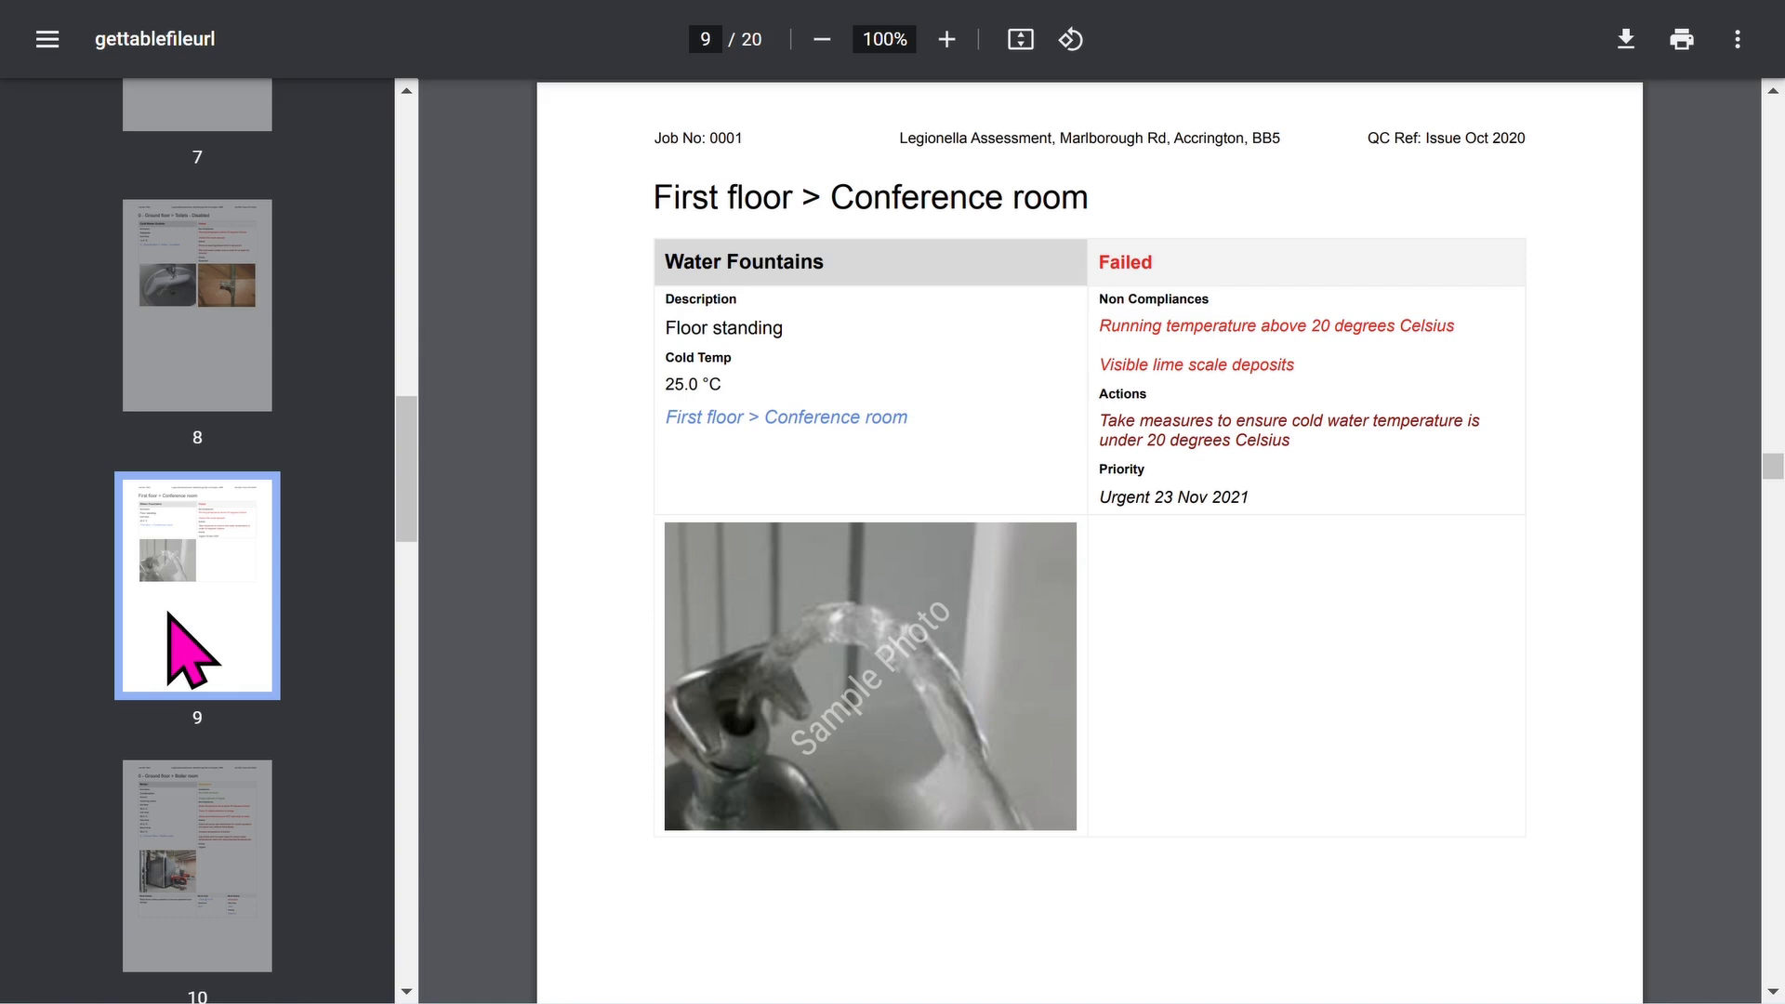
pyautogui.scroll(-1, 220, 699)
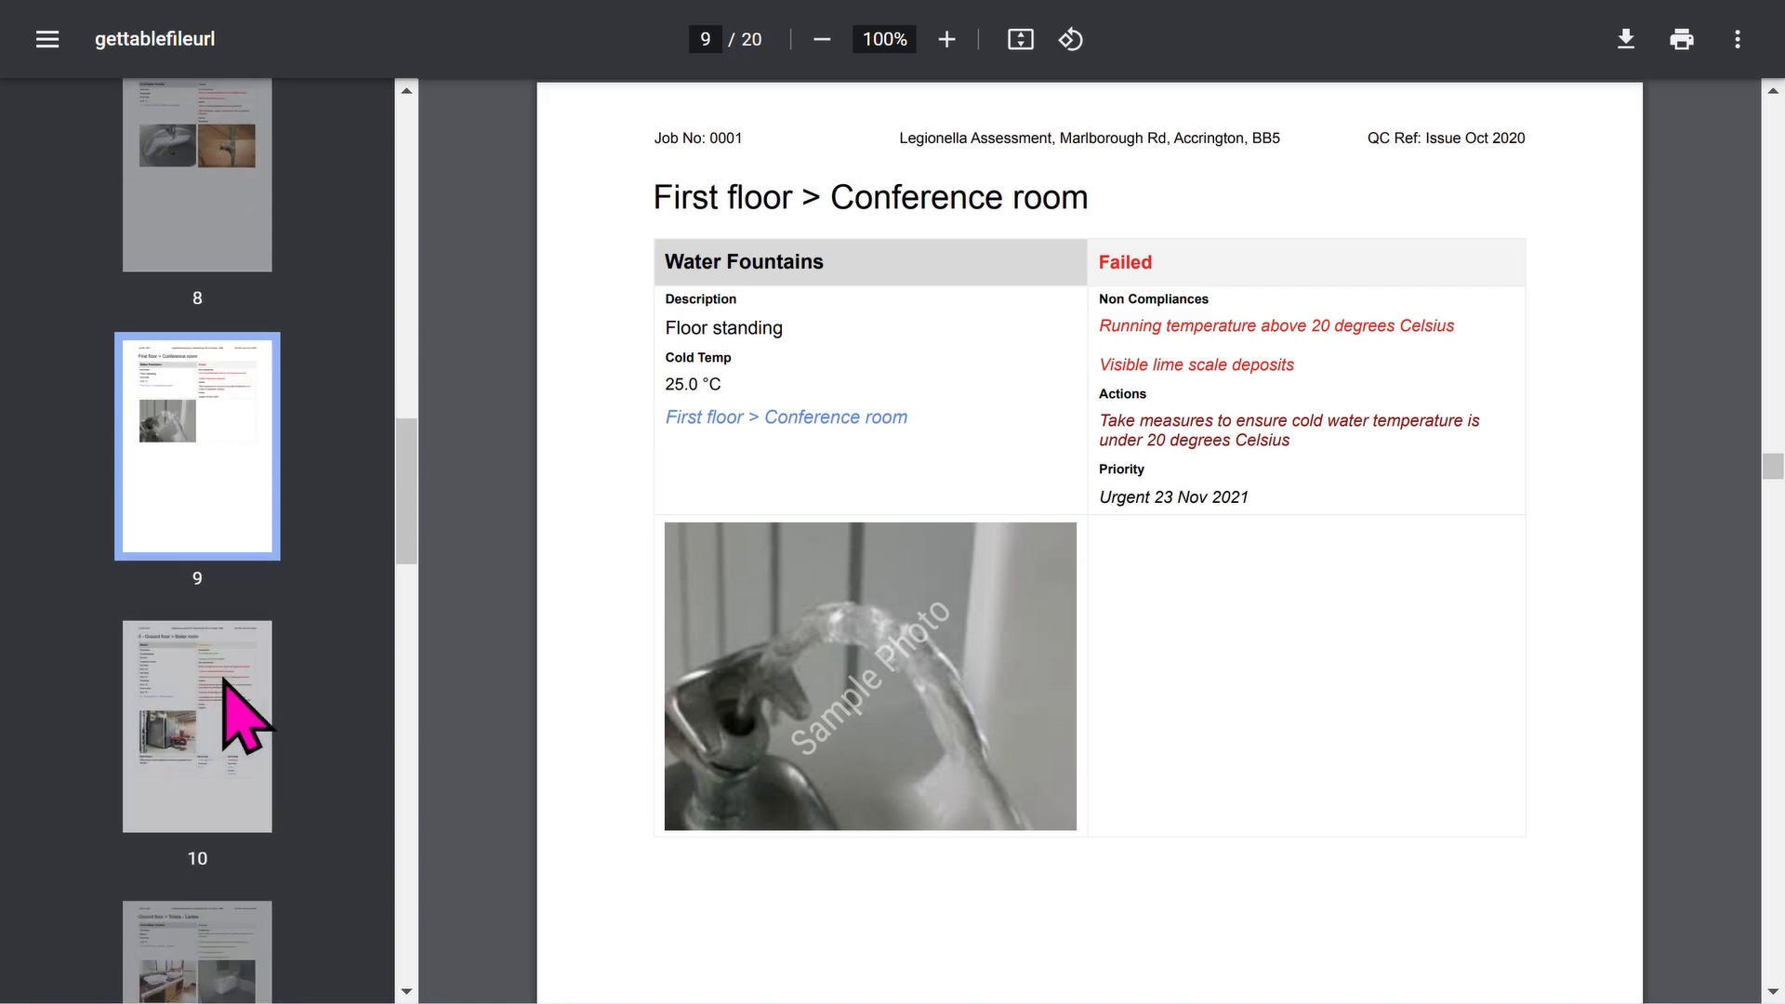
pyautogui.click(249, 745)
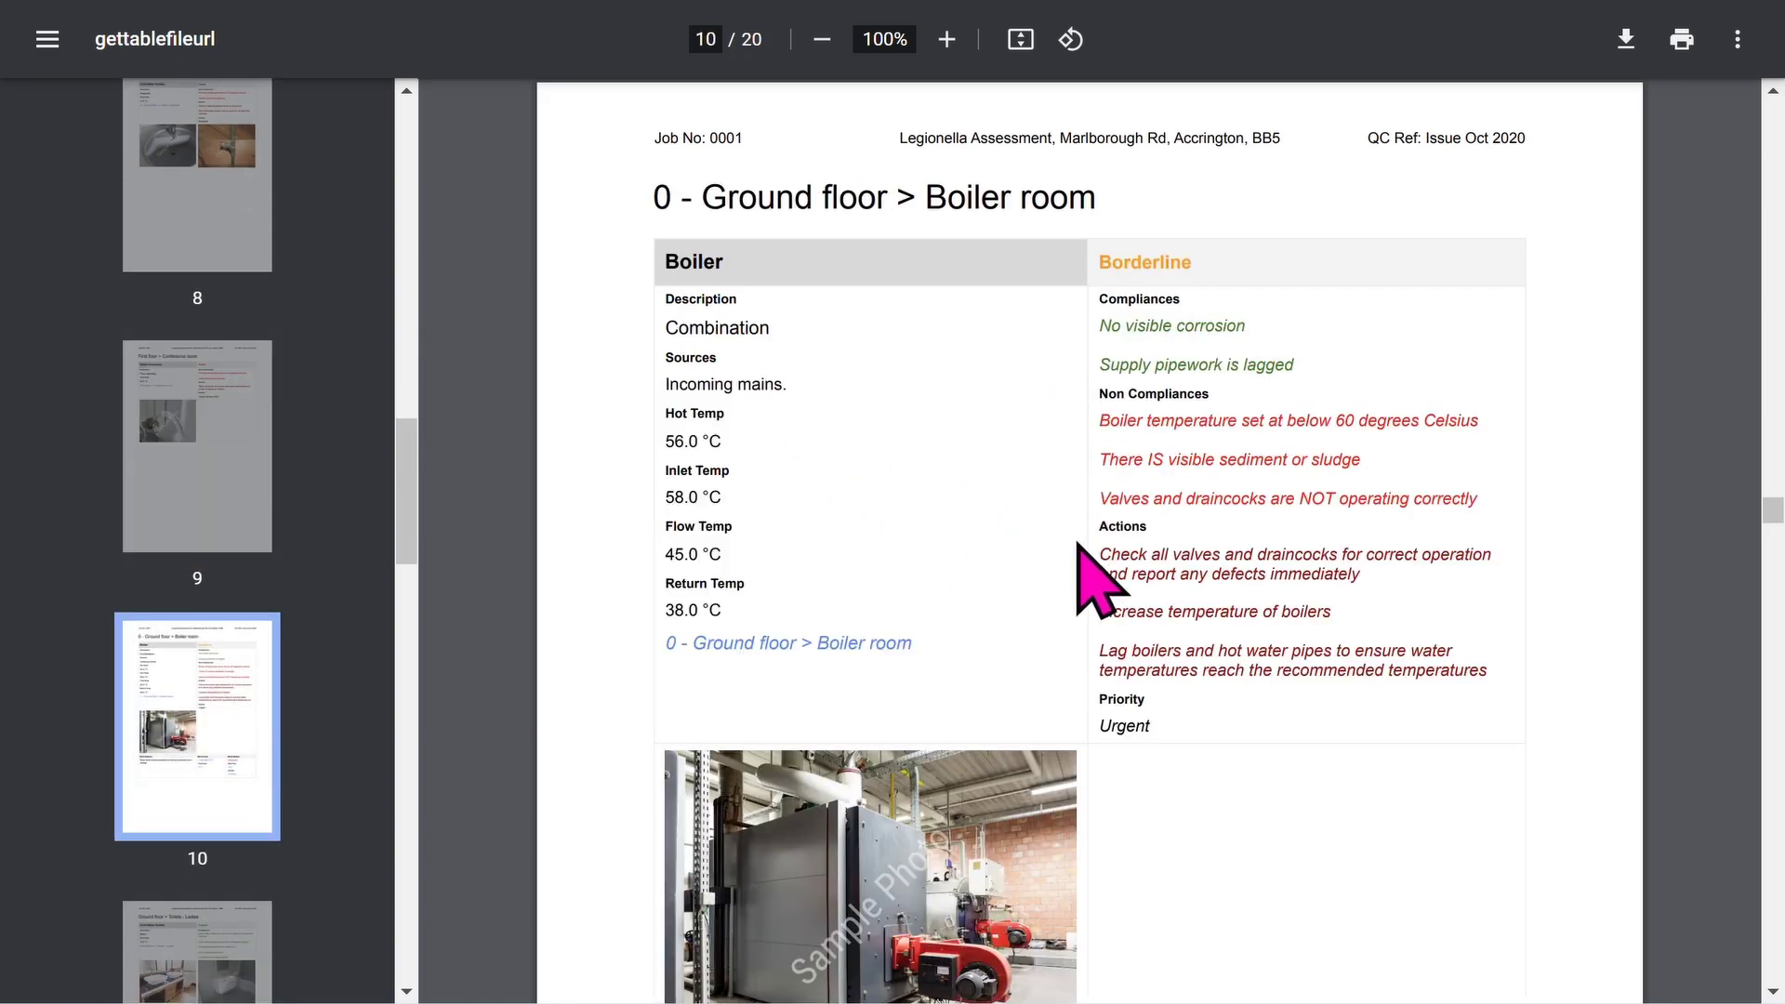
pyautogui.scroll(-4, 1076, 605)
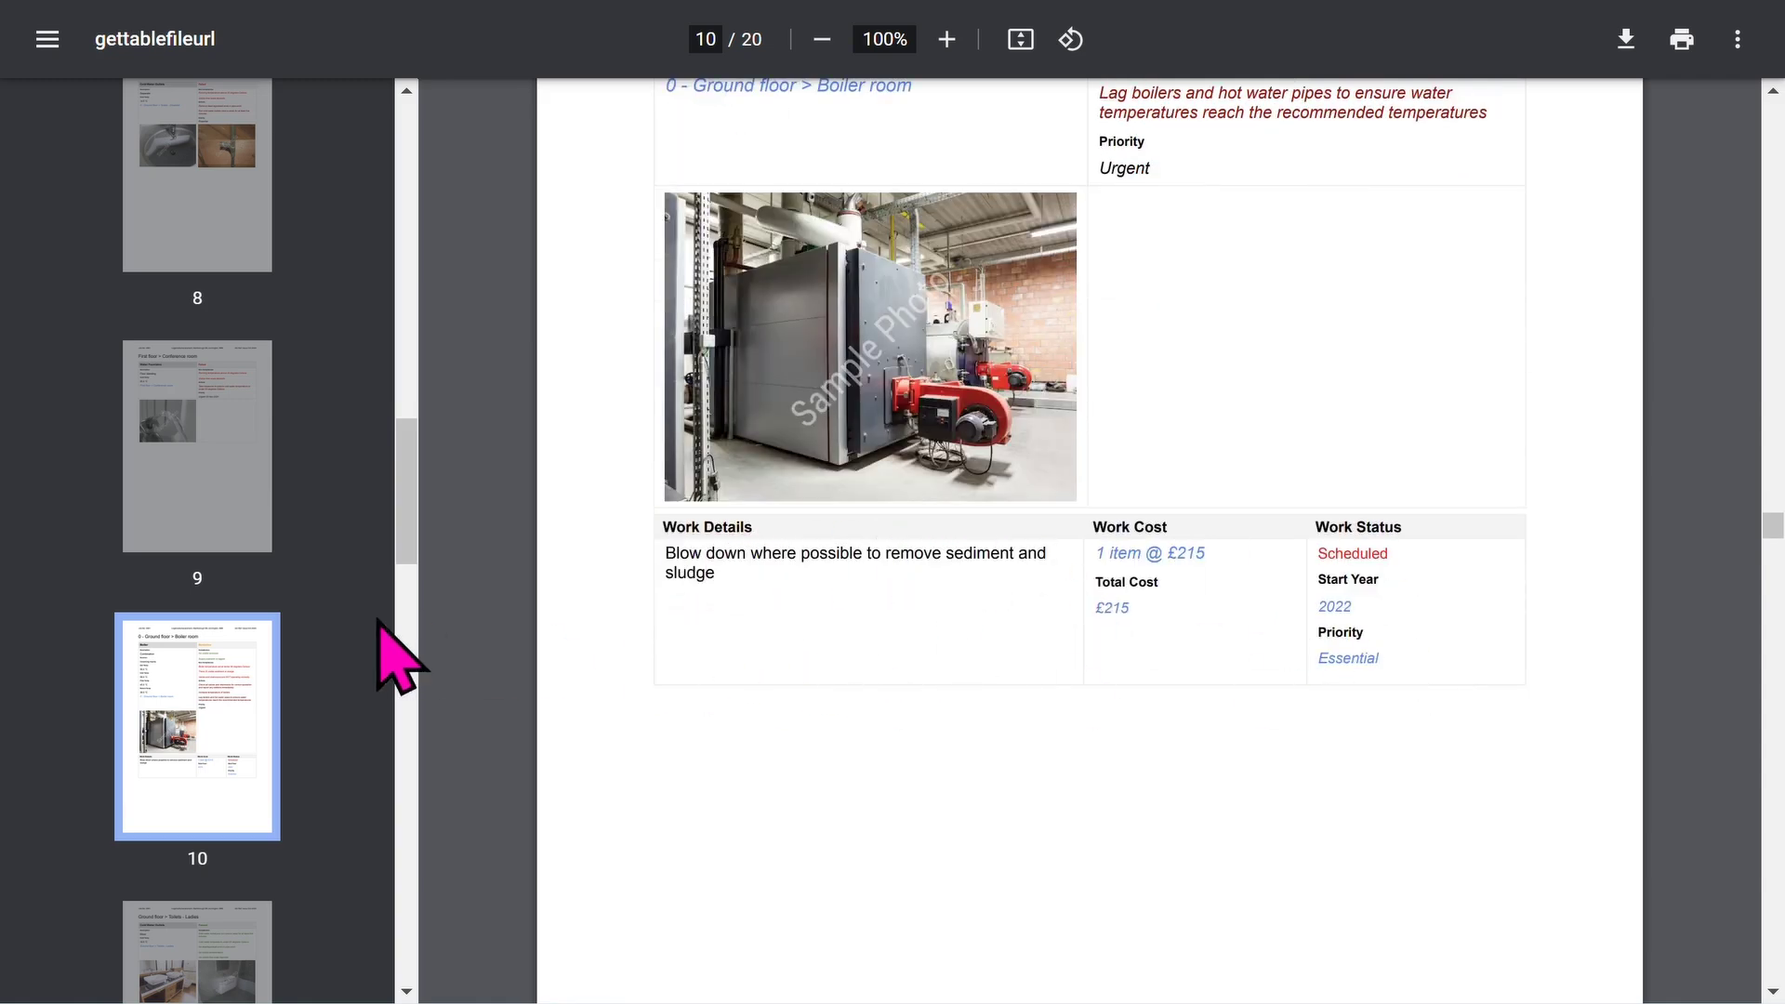
pyautogui.scroll(-3, 379, 634)
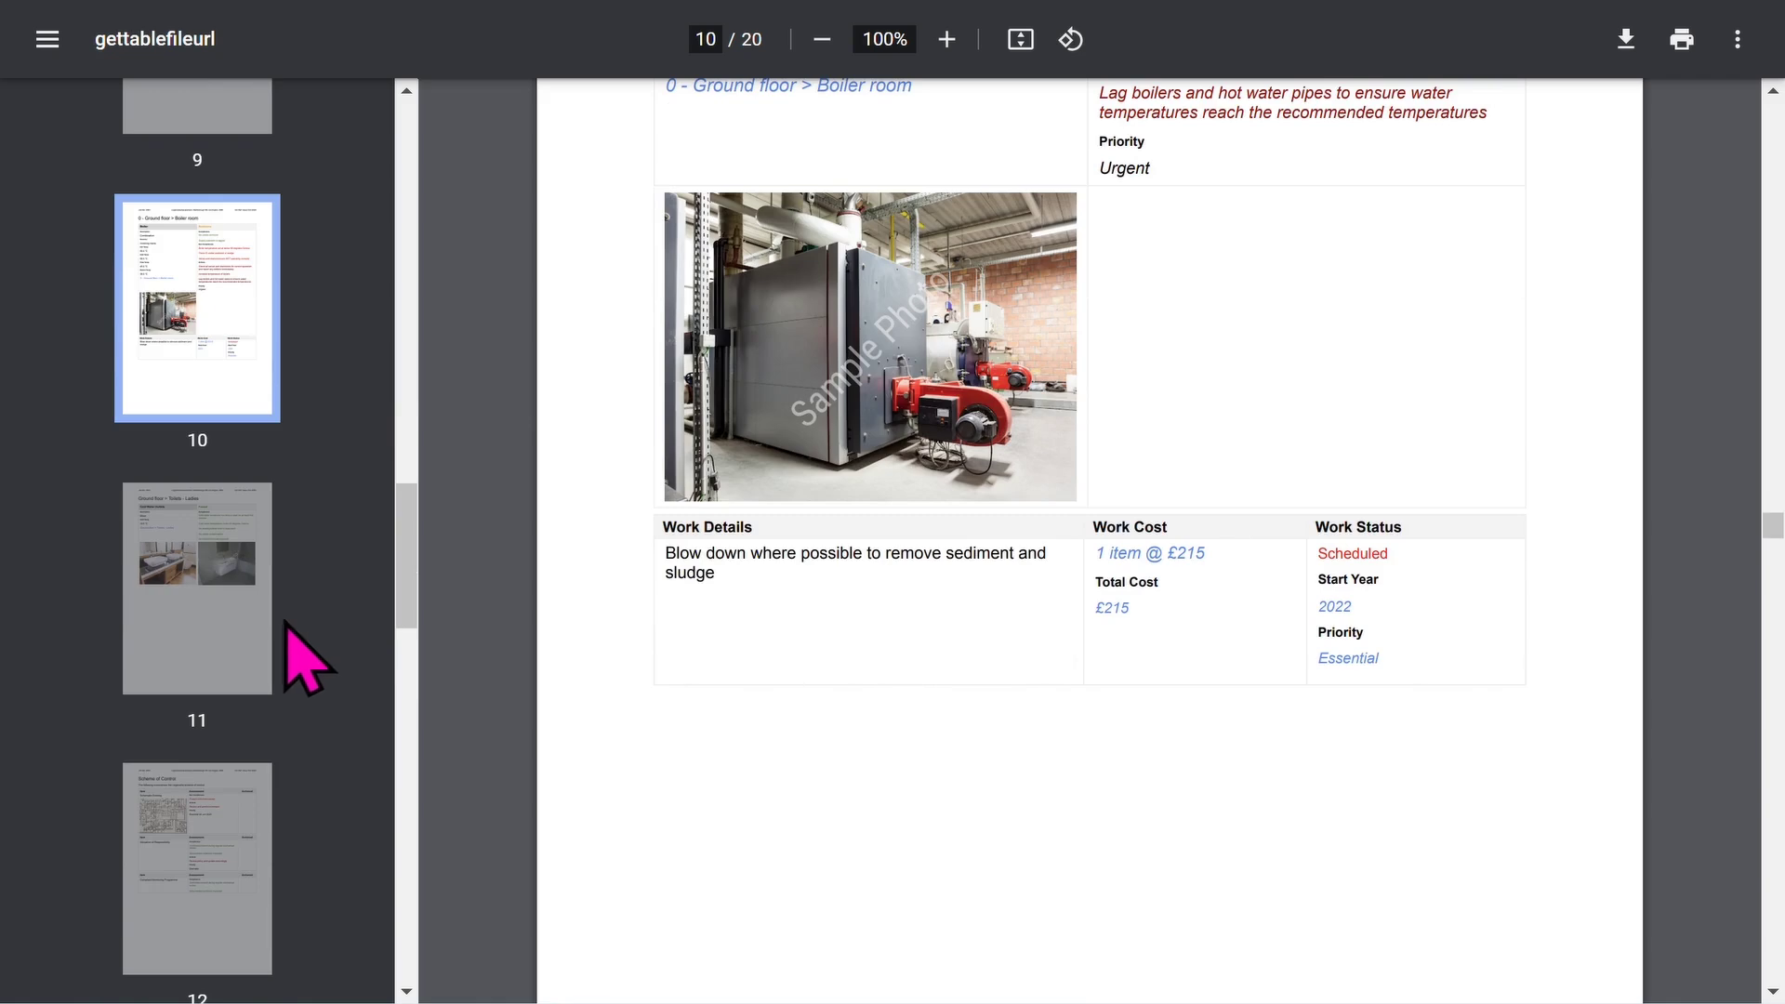
pyautogui.click(244, 613)
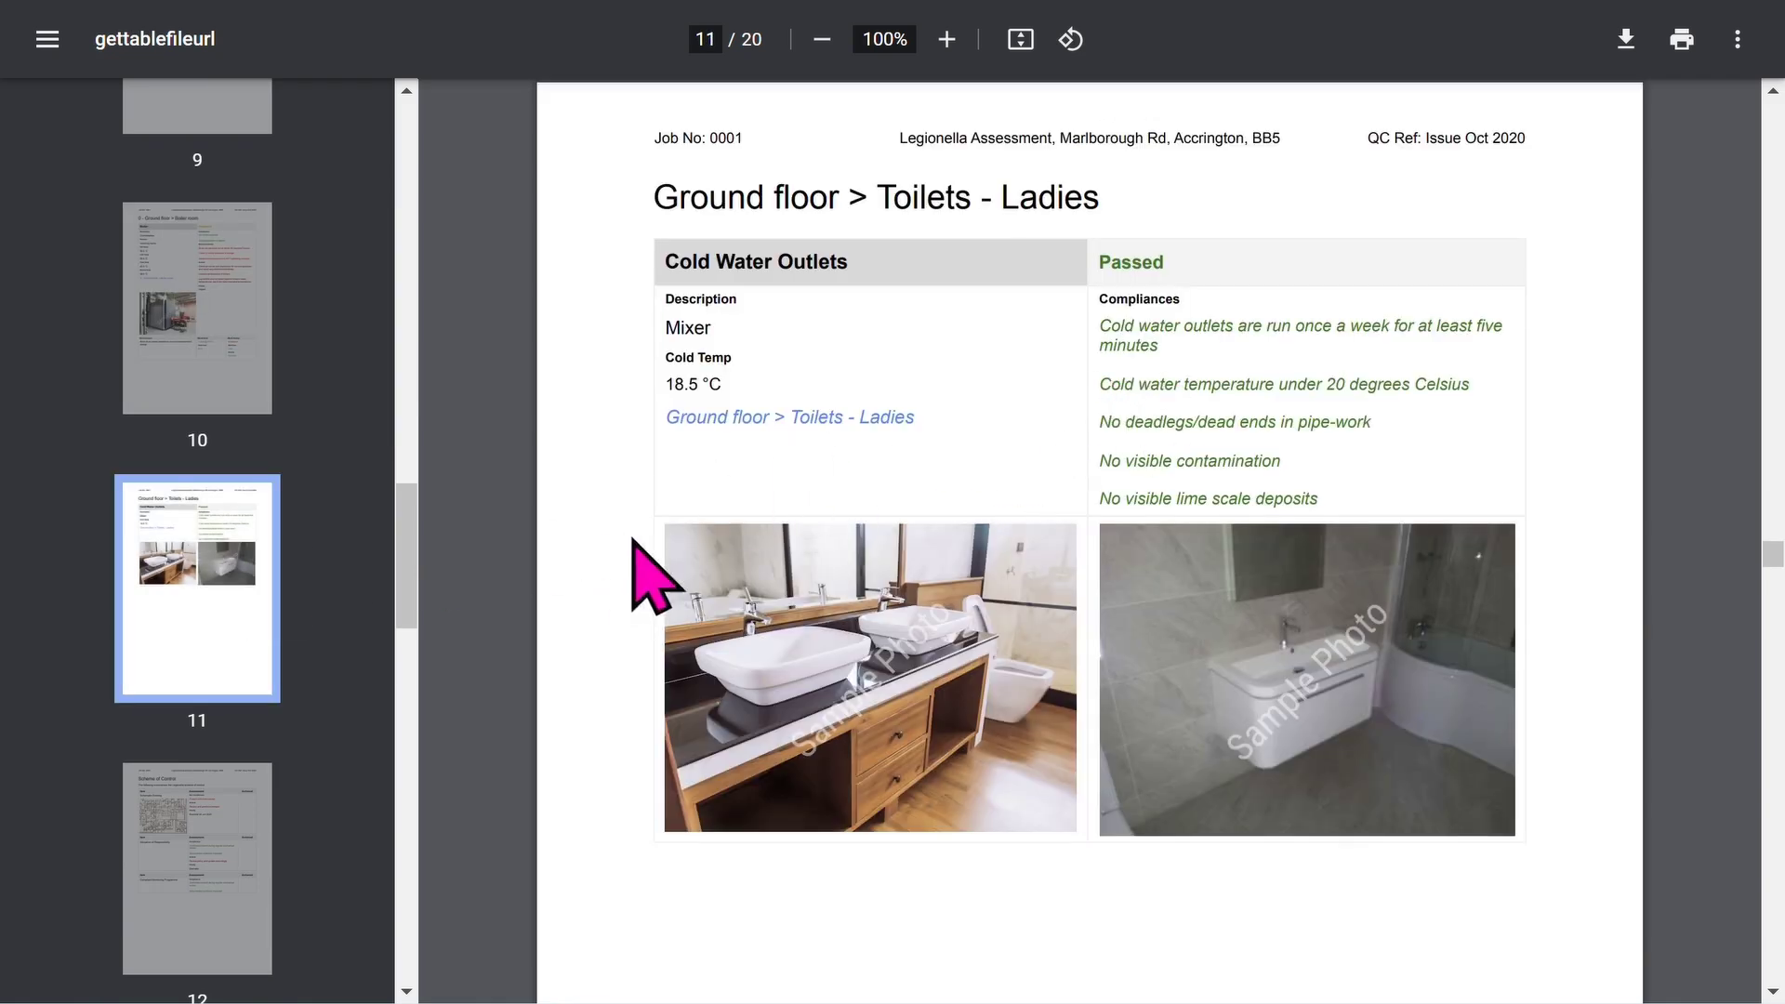
pyautogui.scroll(-3, 371, 578)
# - View pages 12 to 16: Scheme of Control through Disclaimer & Limitations
pyautogui.click(198, 509)
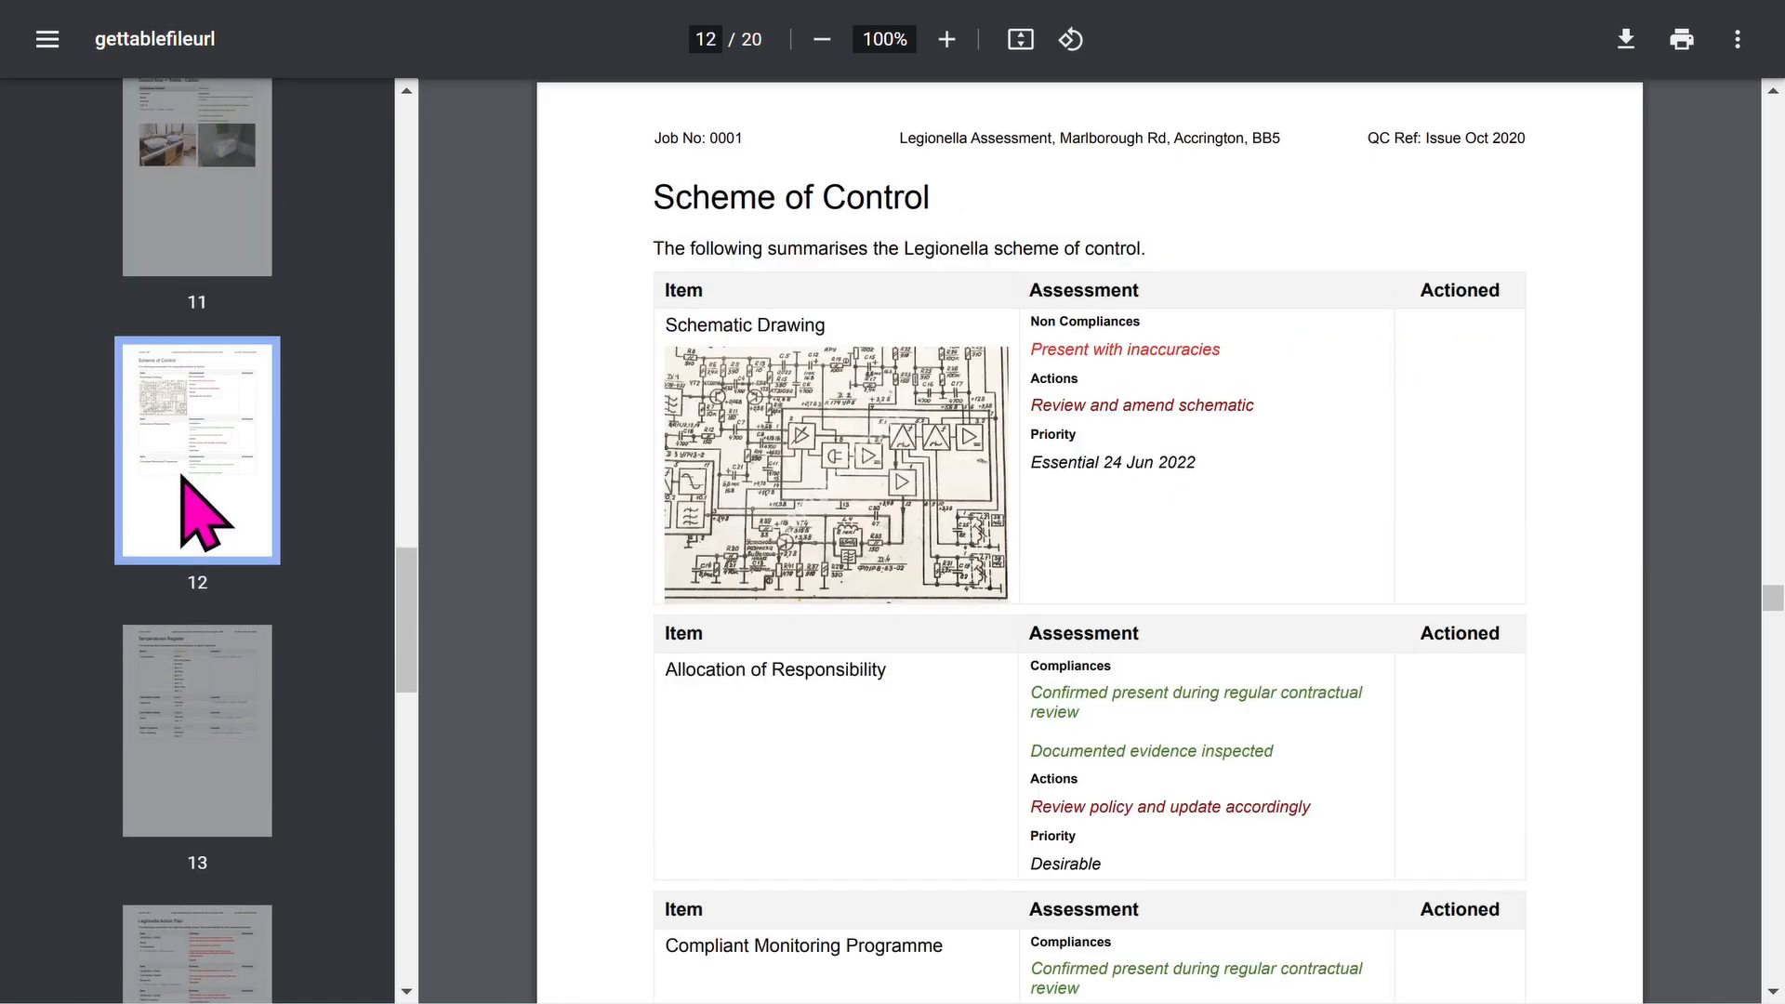
pyautogui.scroll(-2, 224, 614)
pyautogui.click(195, 495)
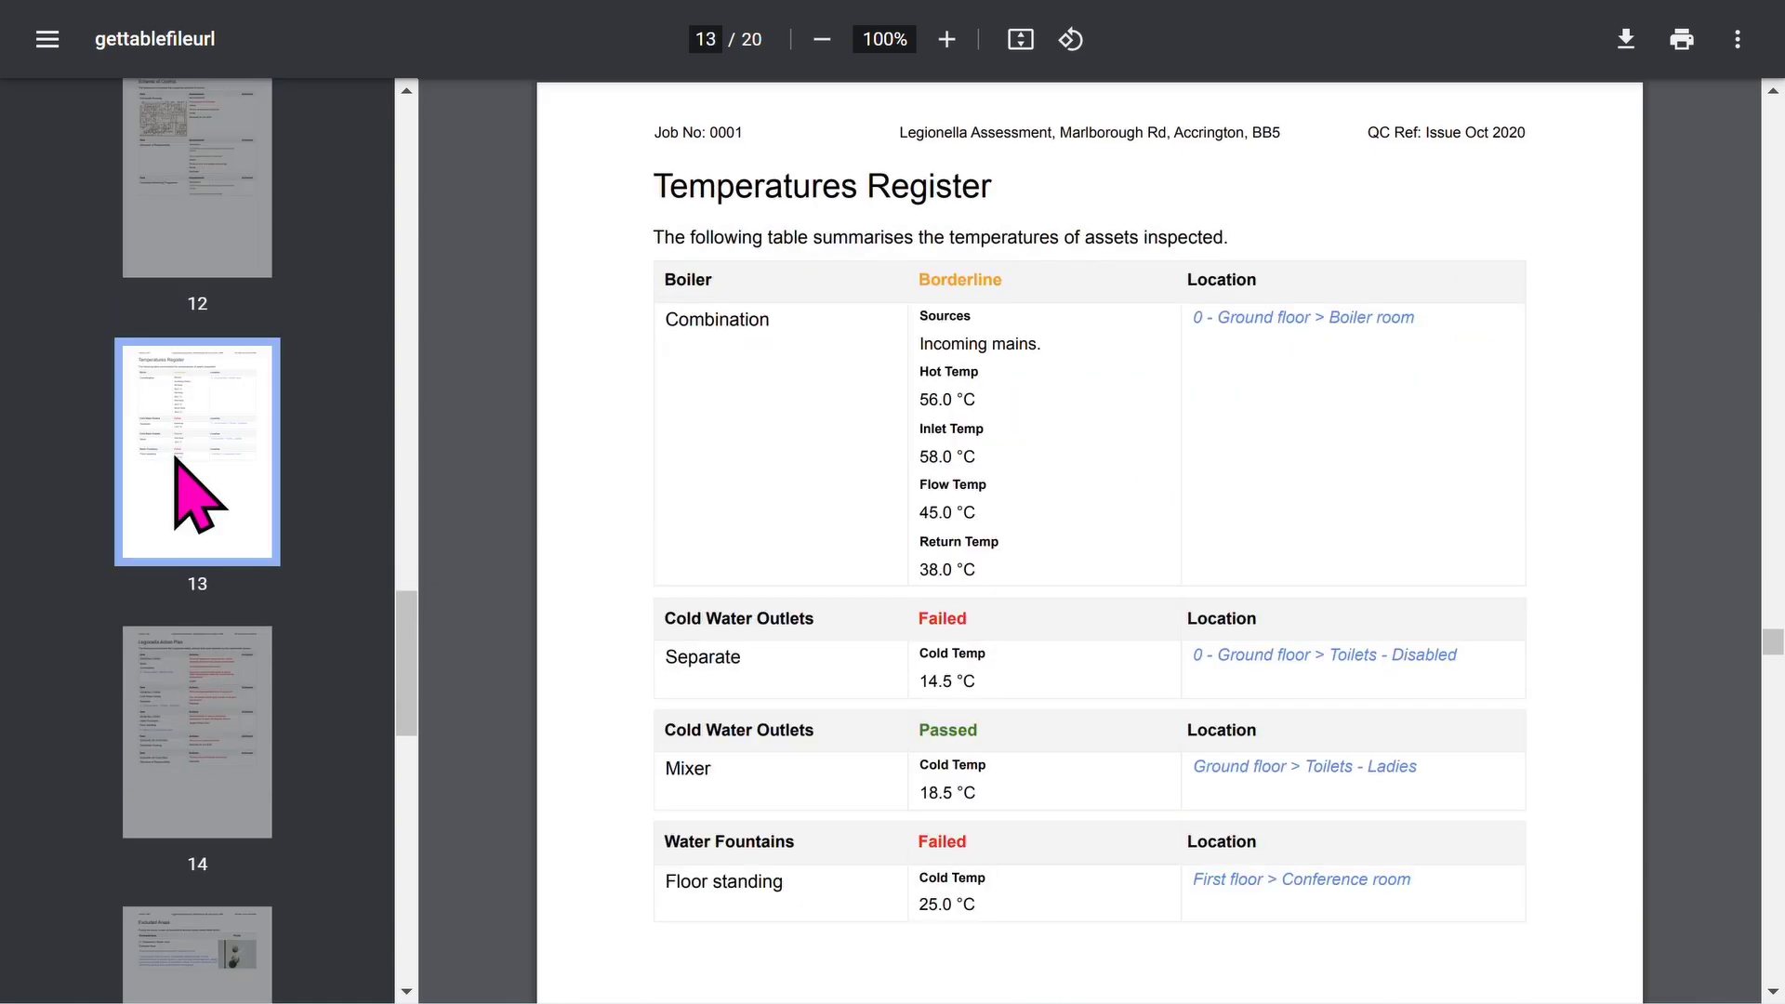
pyautogui.click(227, 736)
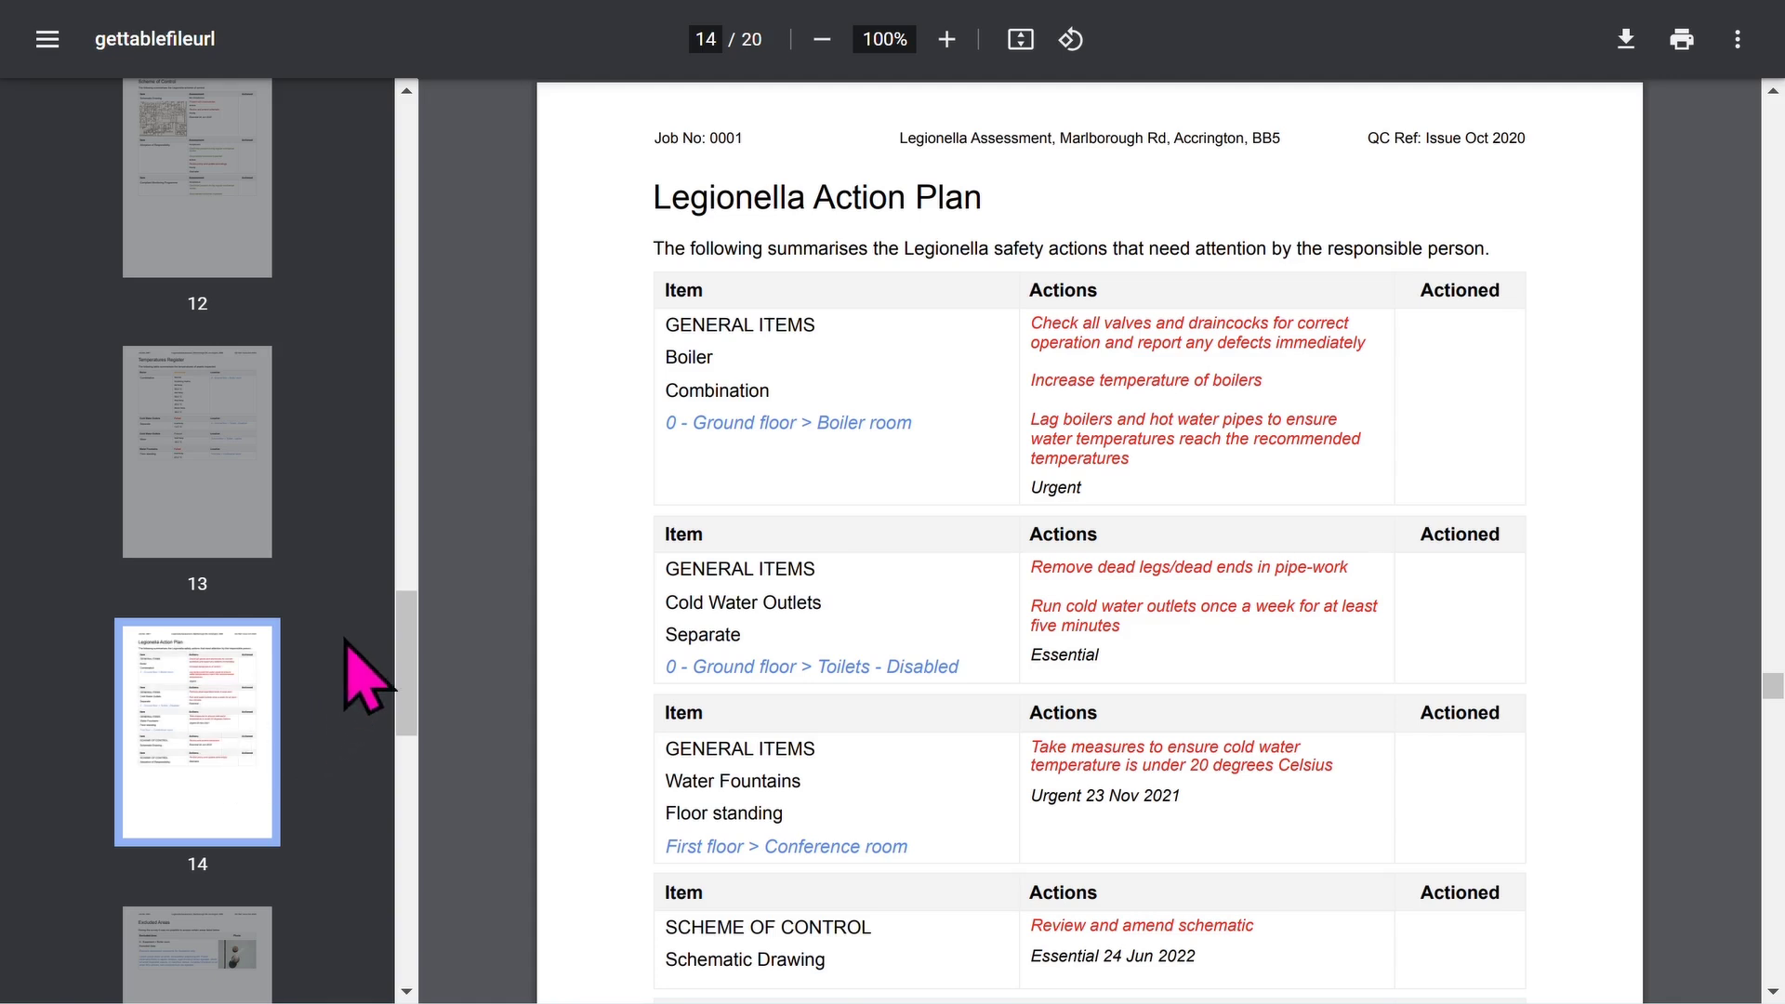
pyautogui.scroll(-3, 358, 678)
pyautogui.click(213, 622)
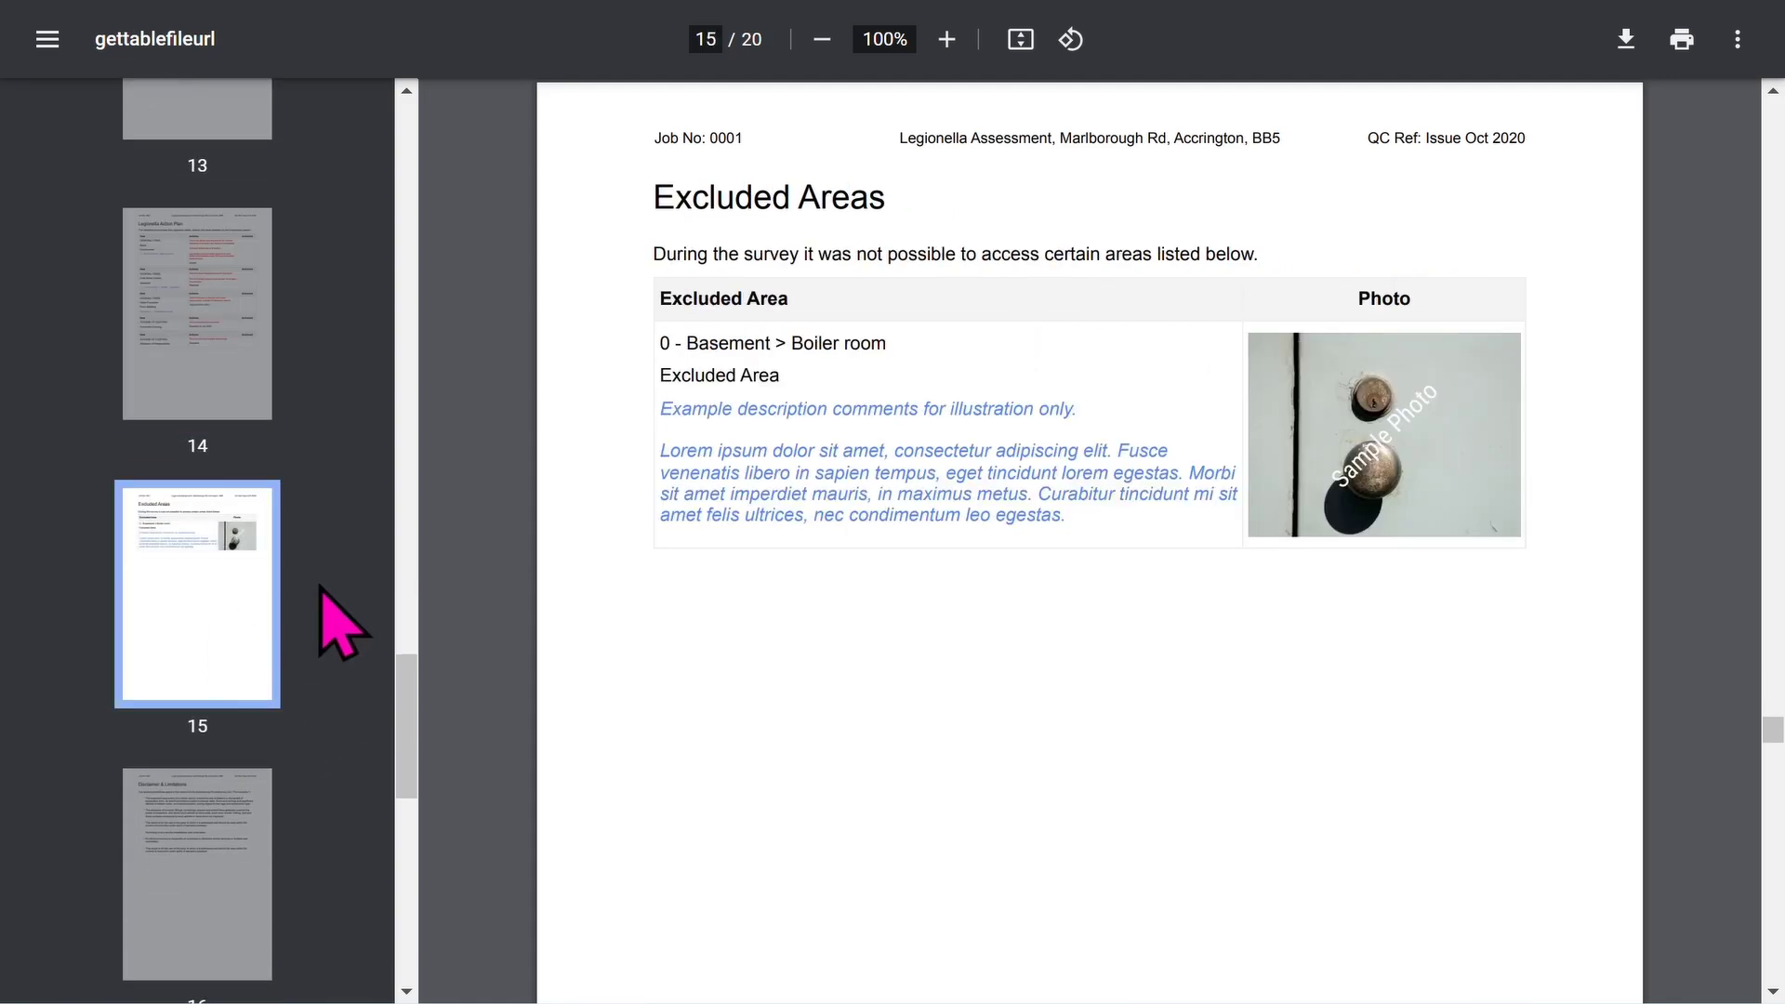
pyautogui.scroll(-2, 322, 588)
pyautogui.click(220, 594)
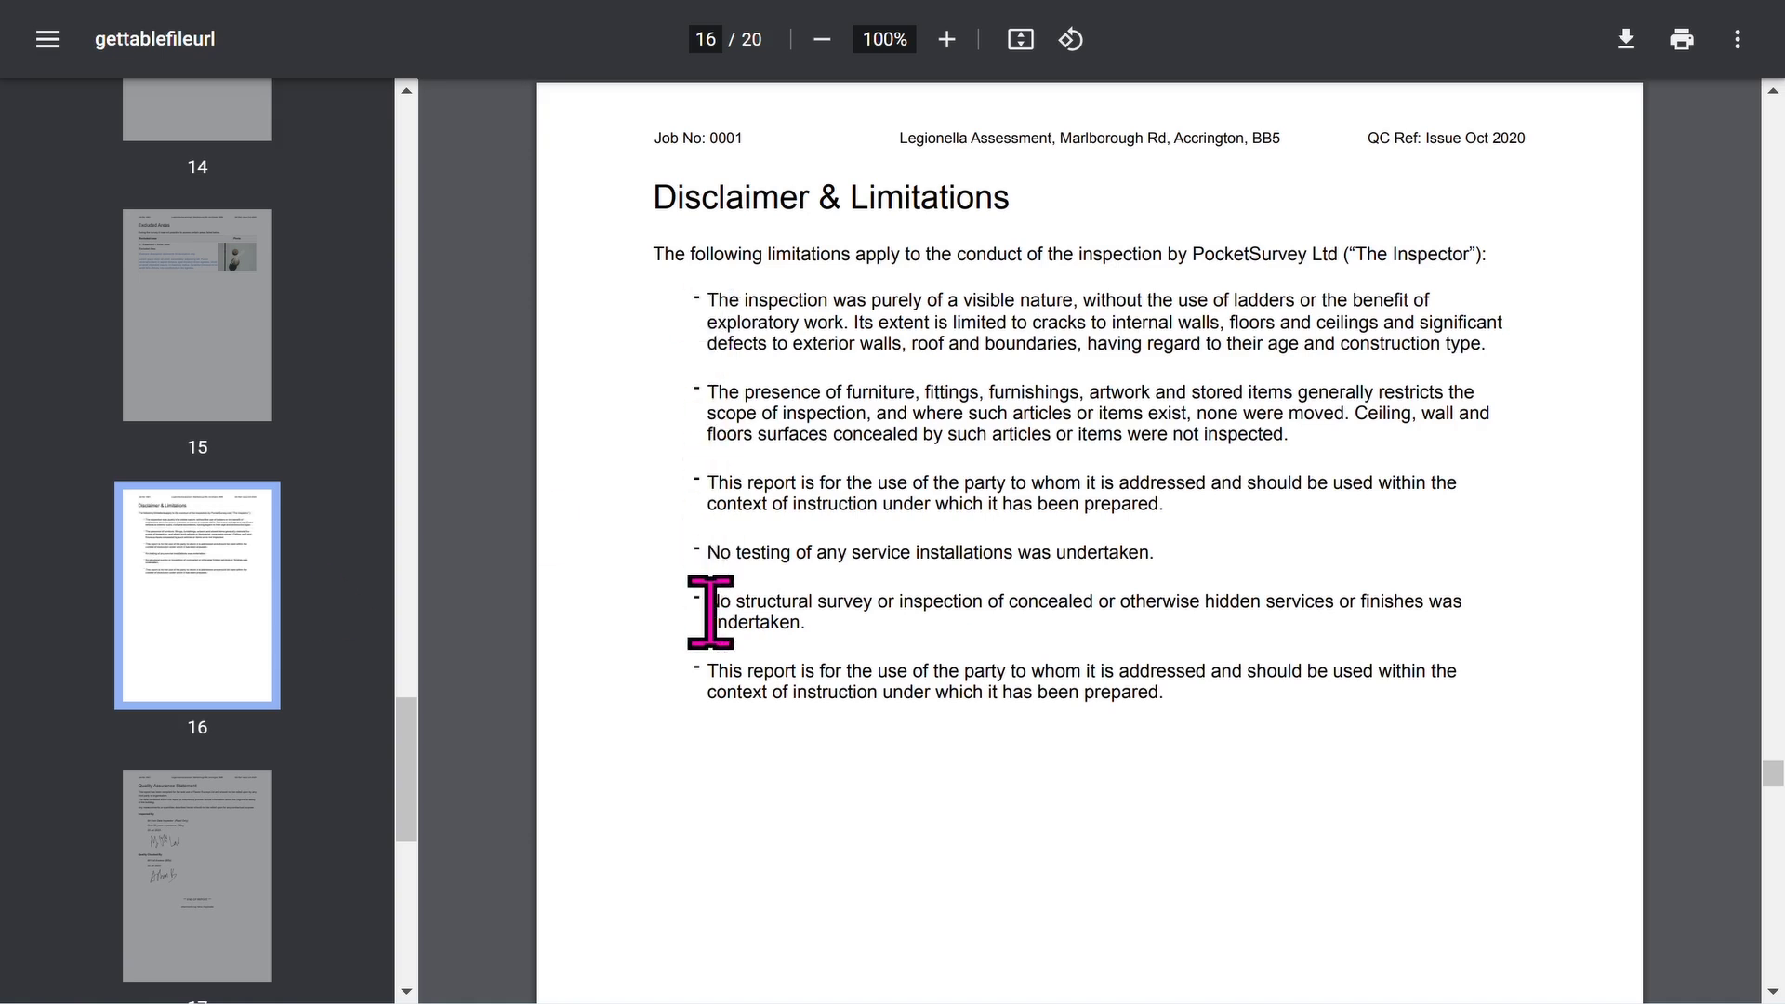
pyautogui.scroll(-2, 335, 757)
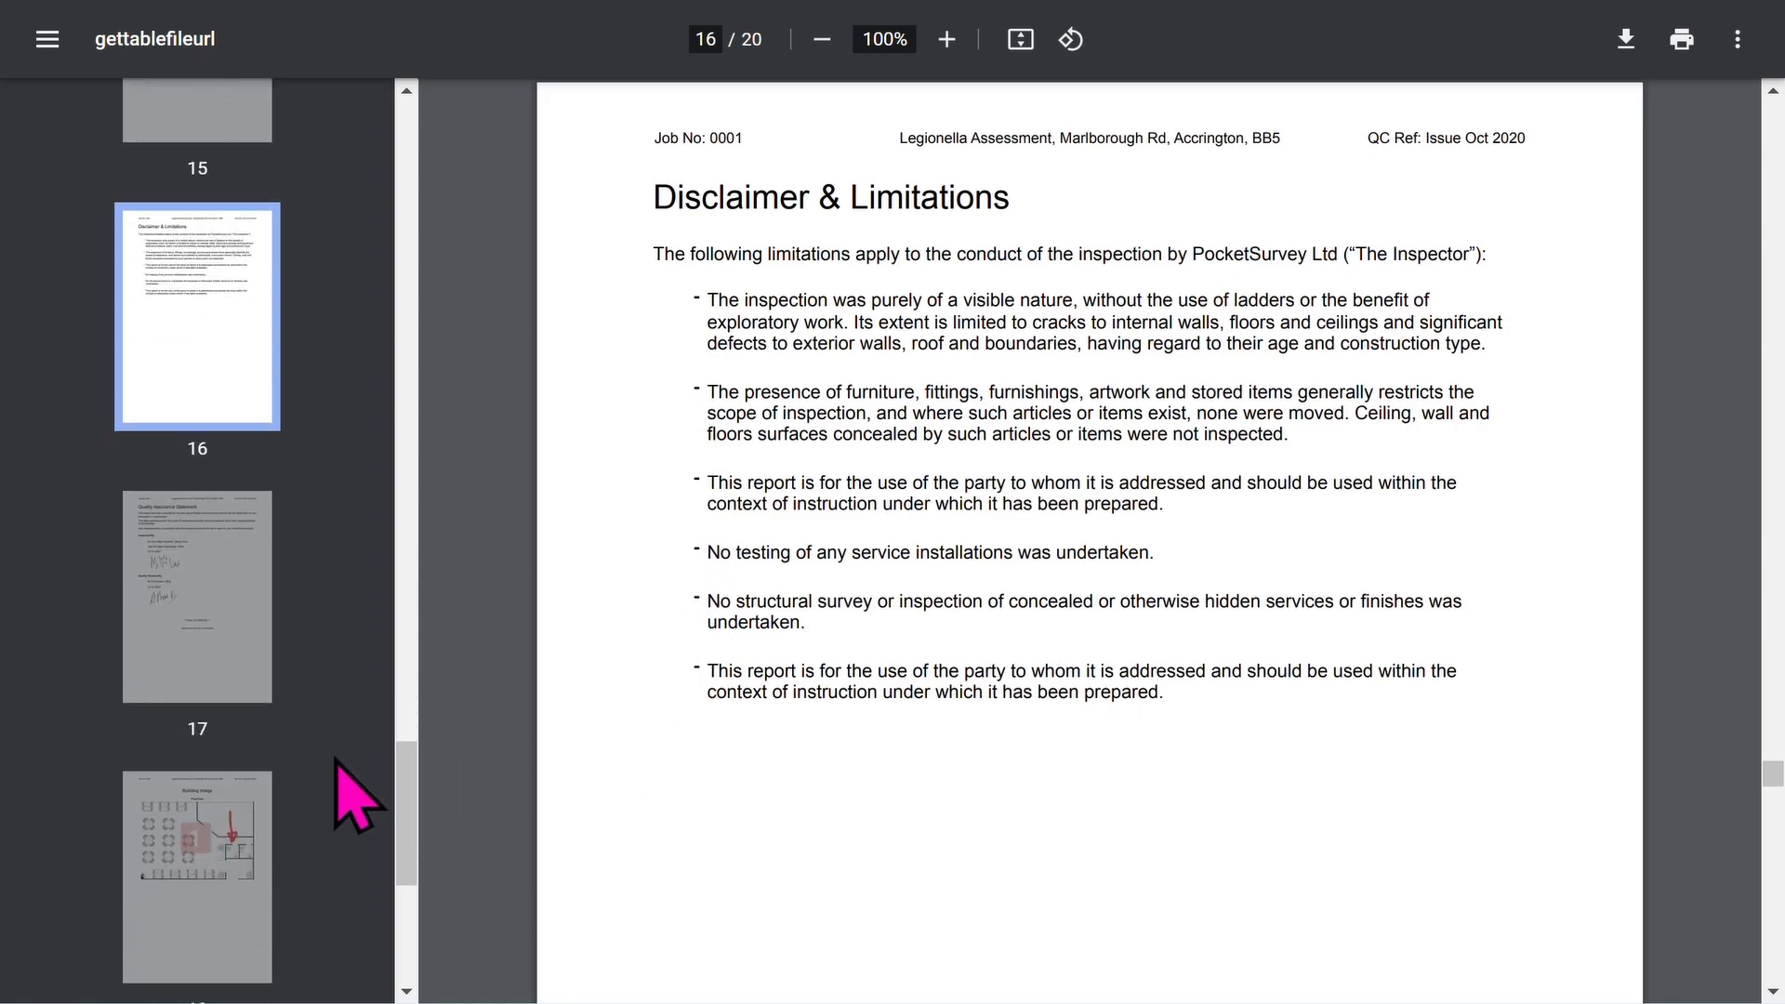
pyautogui.scroll(-1, 335, 757)
# - View page 17's QA Statement, the first- and second-floor plans, then the page 20 schematic
pyautogui.click(247, 530)
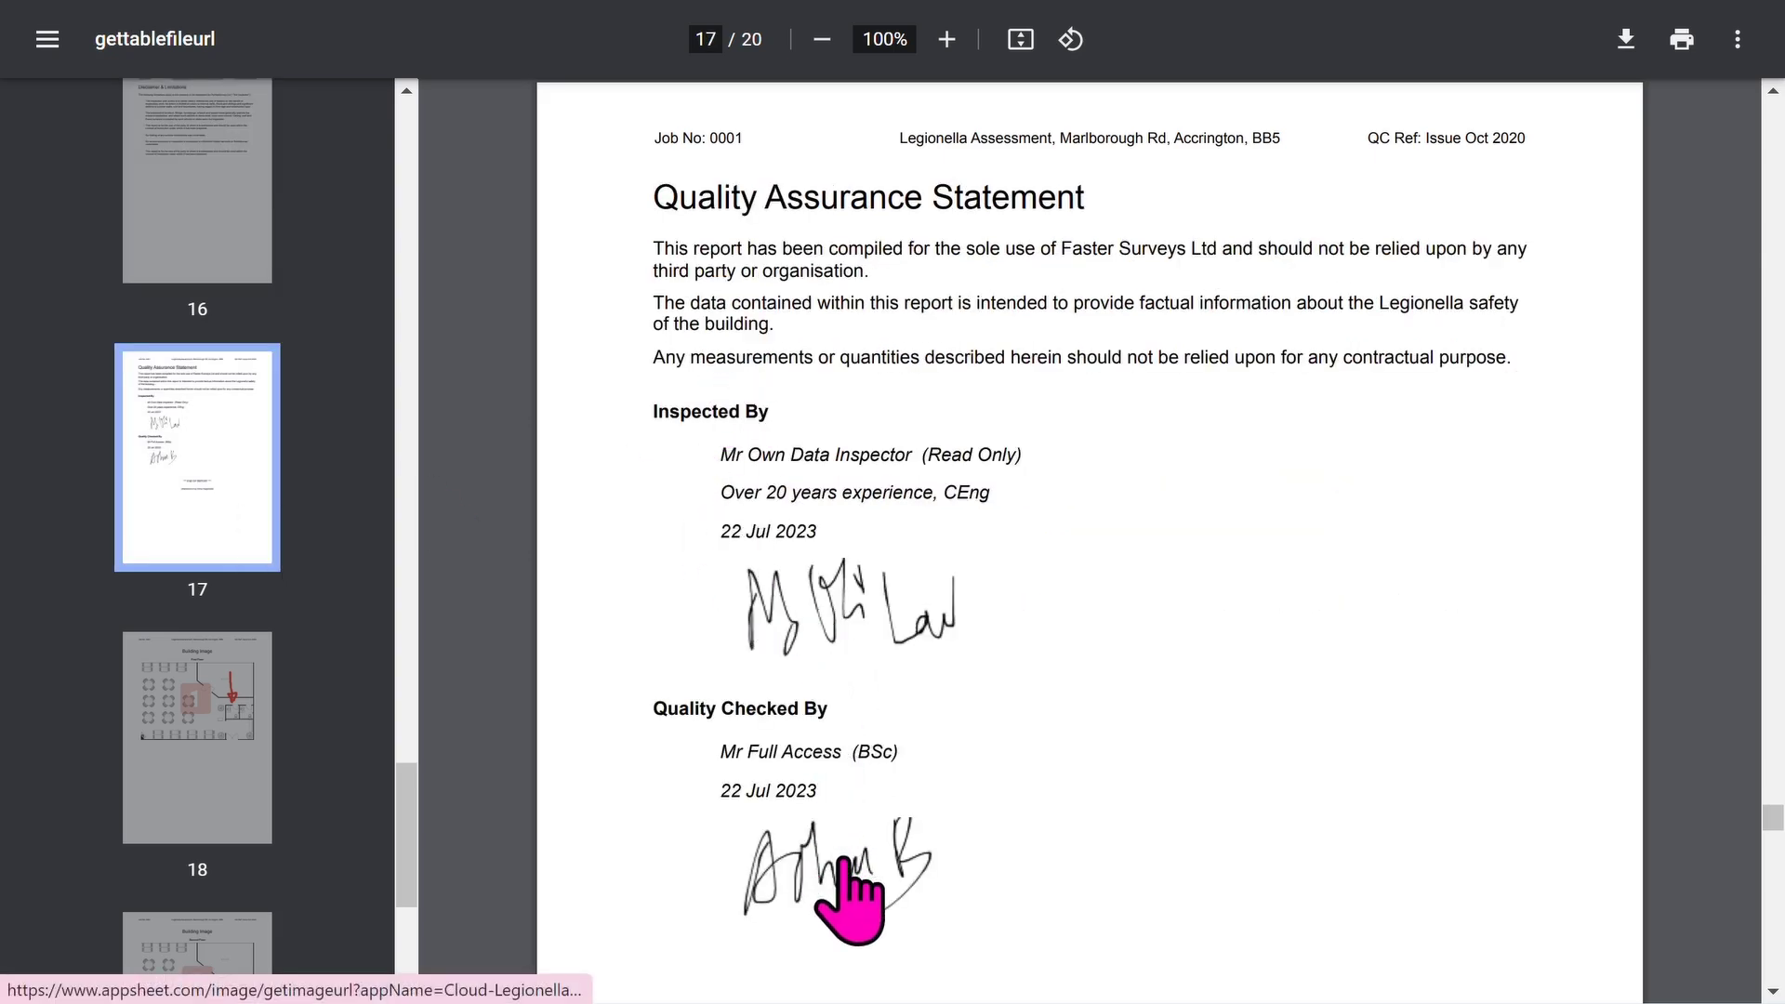
pyautogui.scroll(-1, 846, 858)
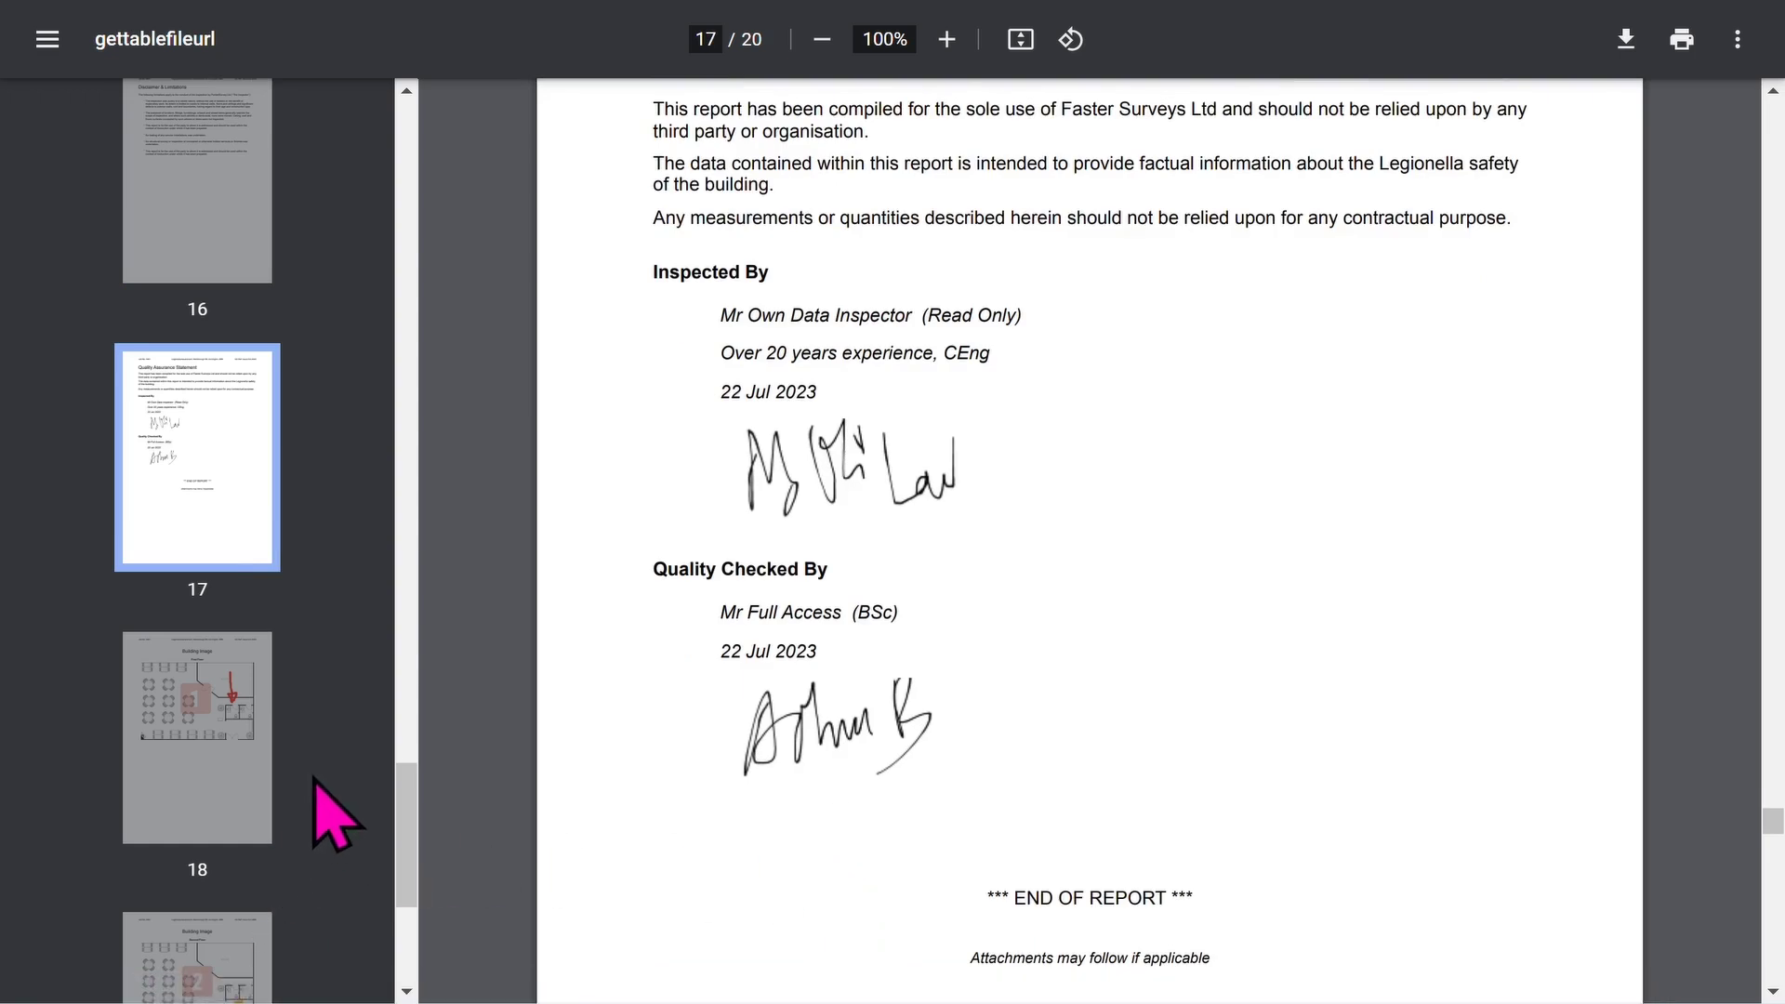
pyautogui.click(182, 719)
pyautogui.scroll(-2, 307, 558)
pyautogui.scroll(-1, 257, 559)
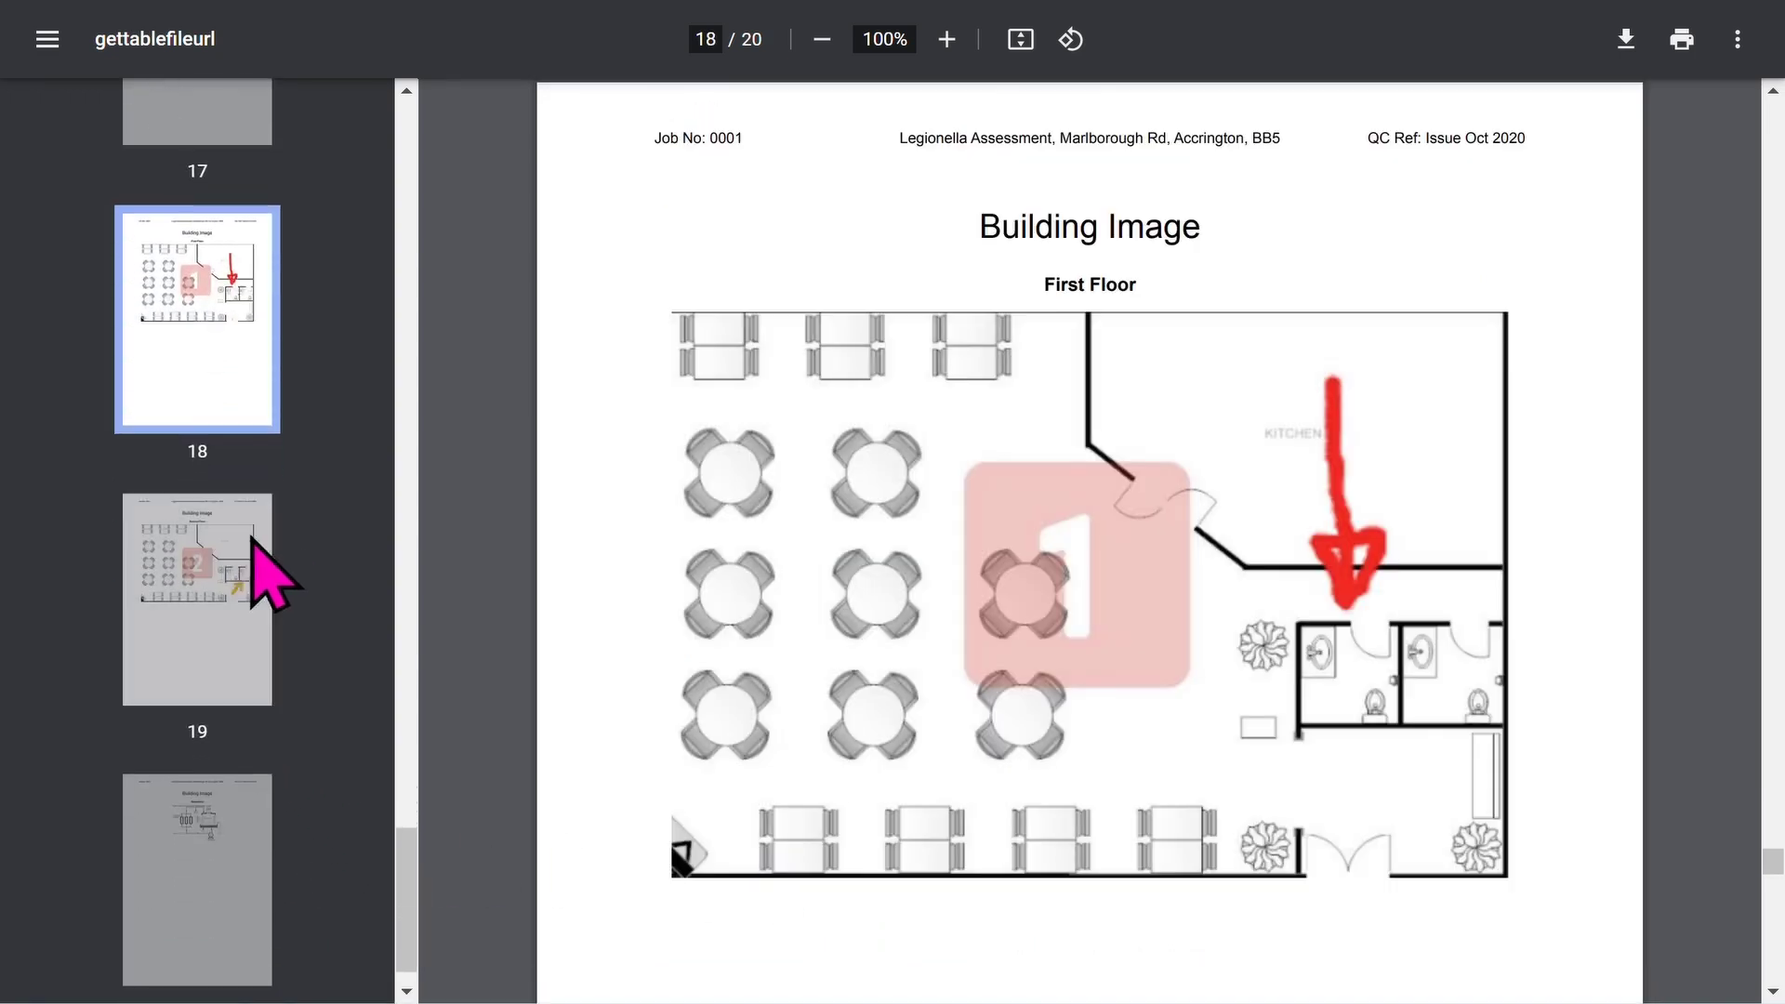
pyautogui.click(217, 565)
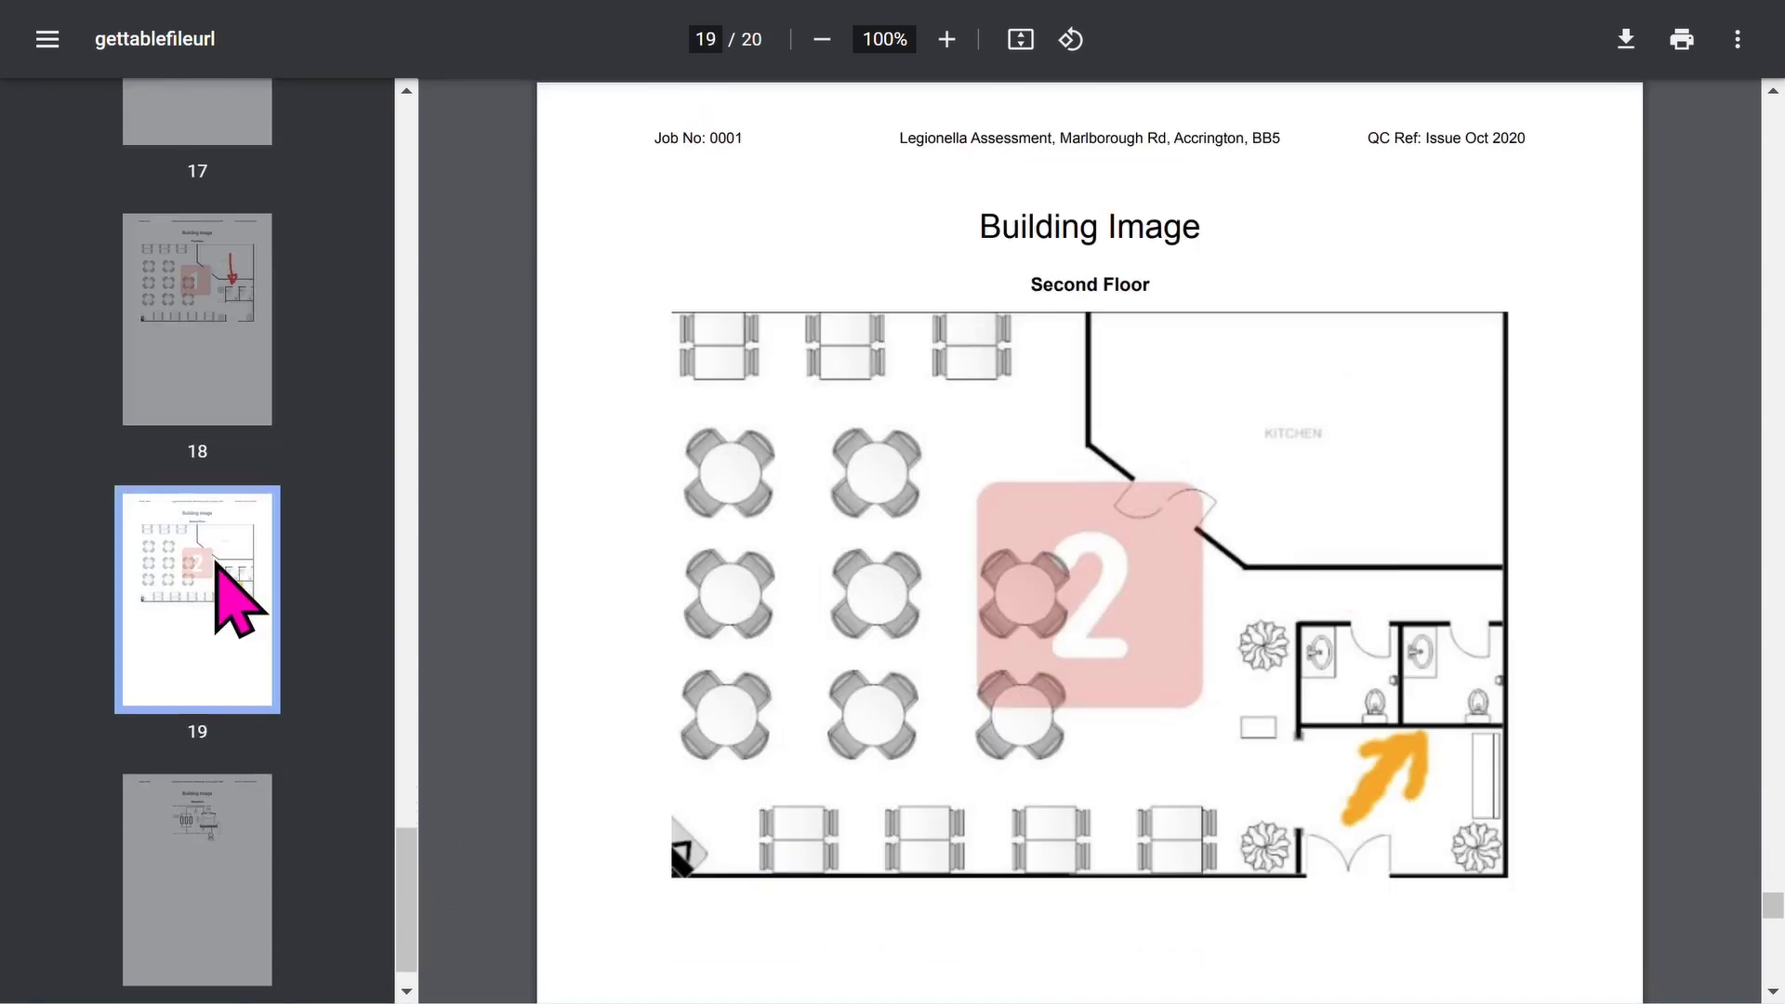
pyautogui.click(221, 846)
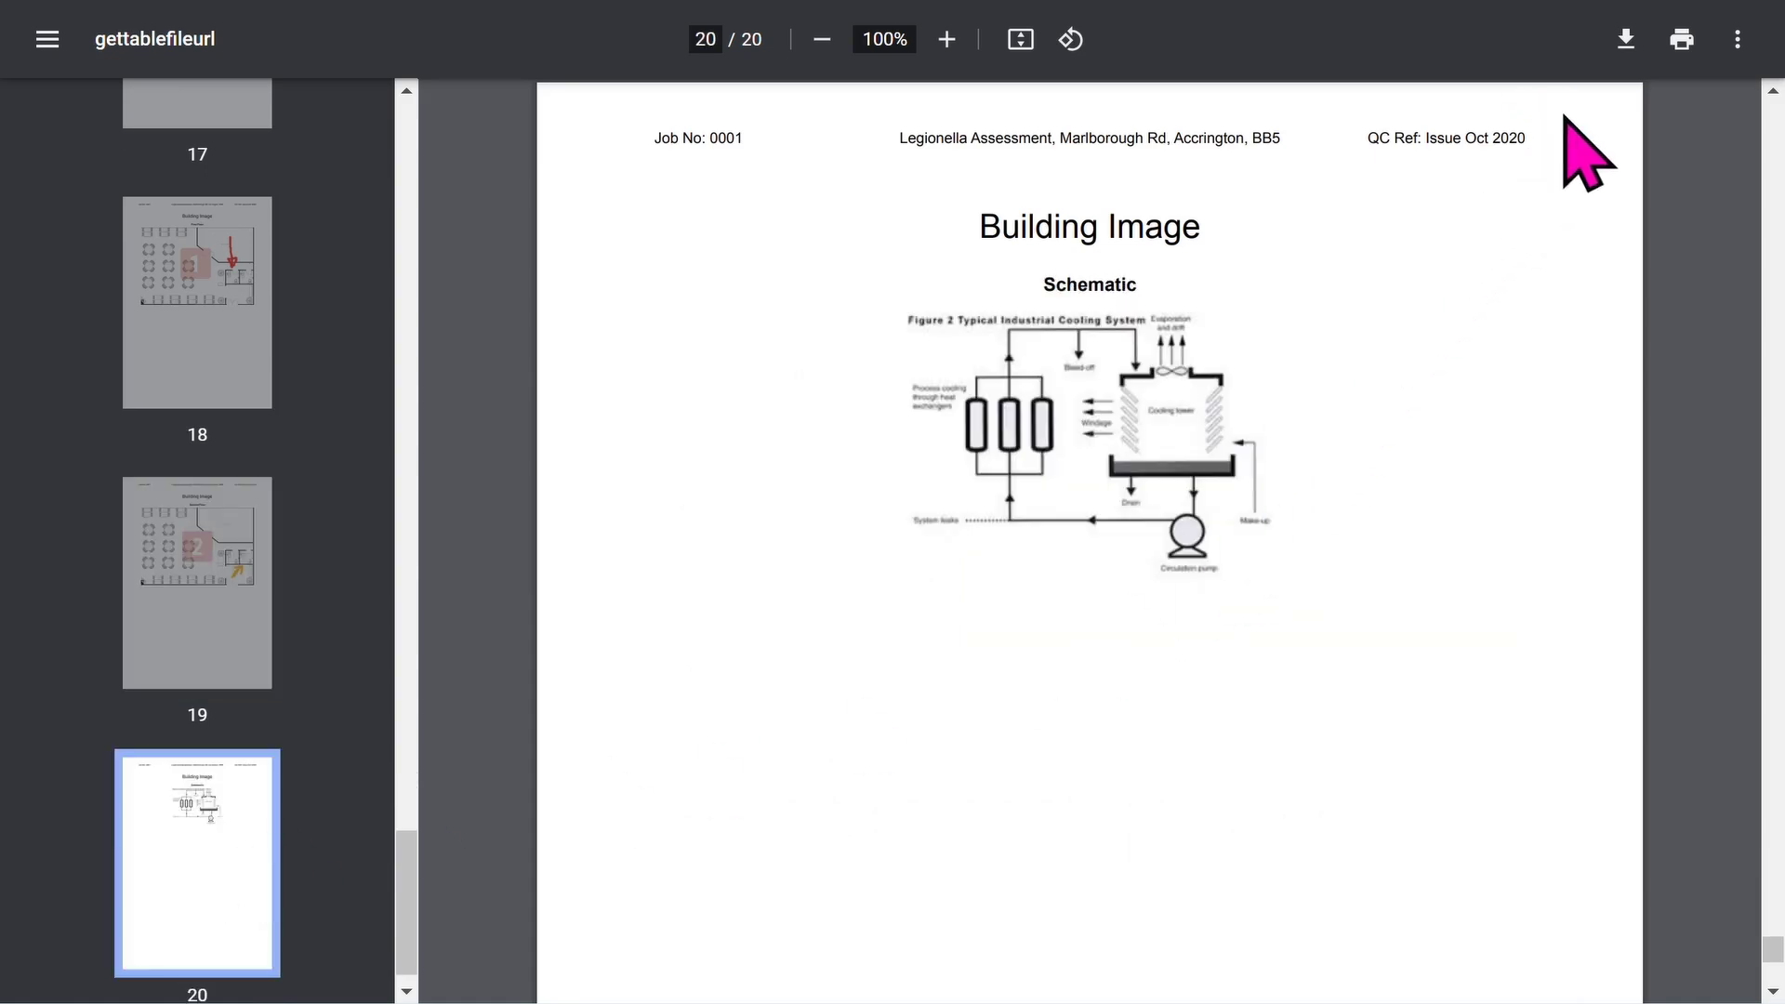